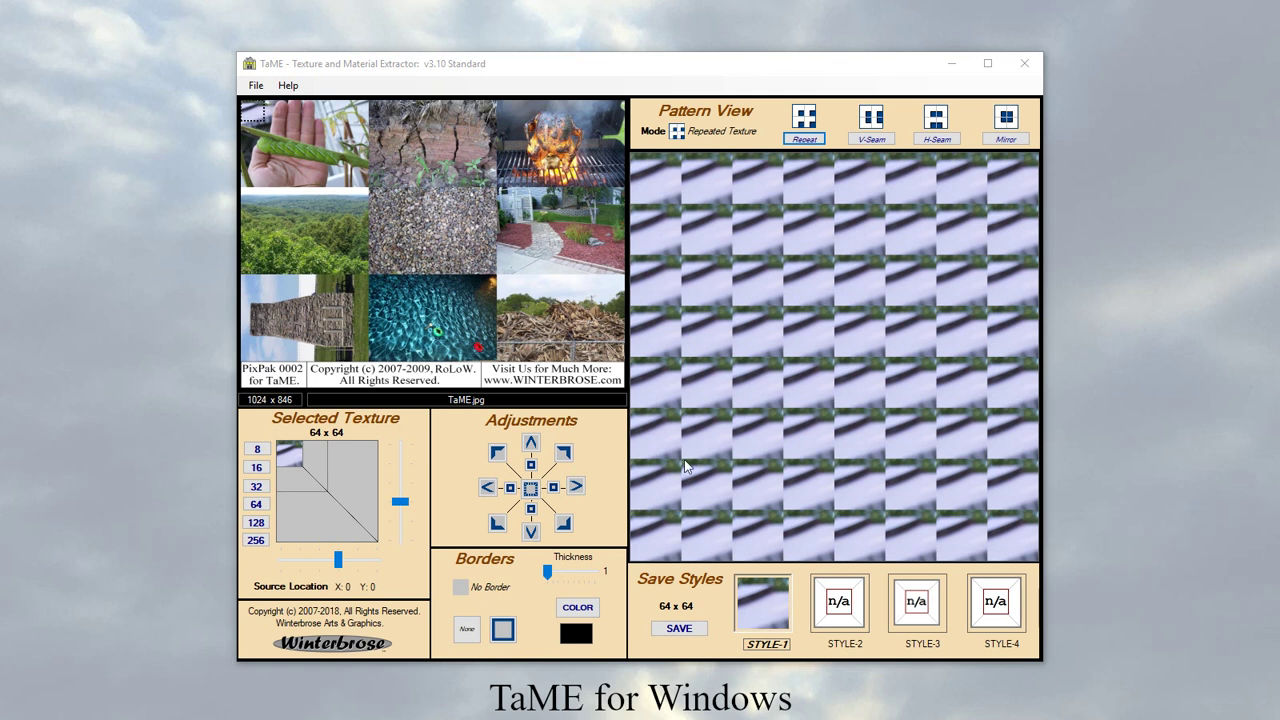
Step: Sample 64 x 64 textures from the fire, gravel, red mulch and pool water photos in the collage
left_click(549, 147)
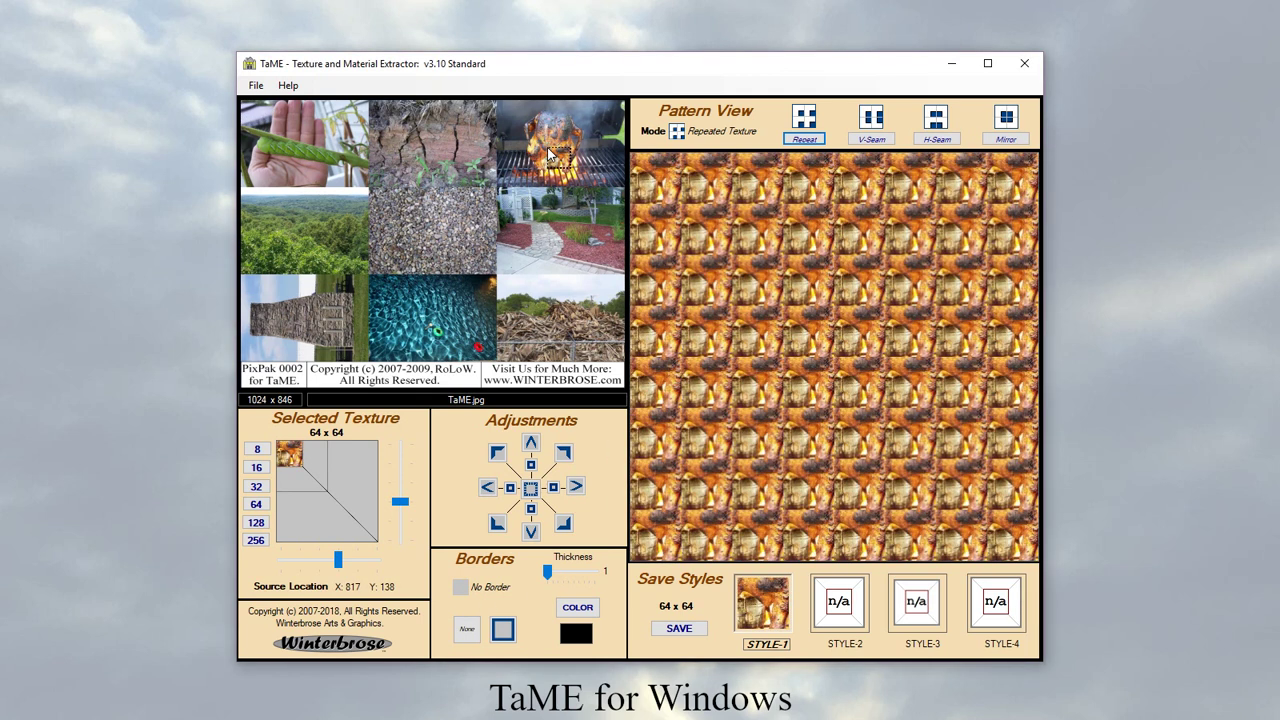
left_click(538, 158)
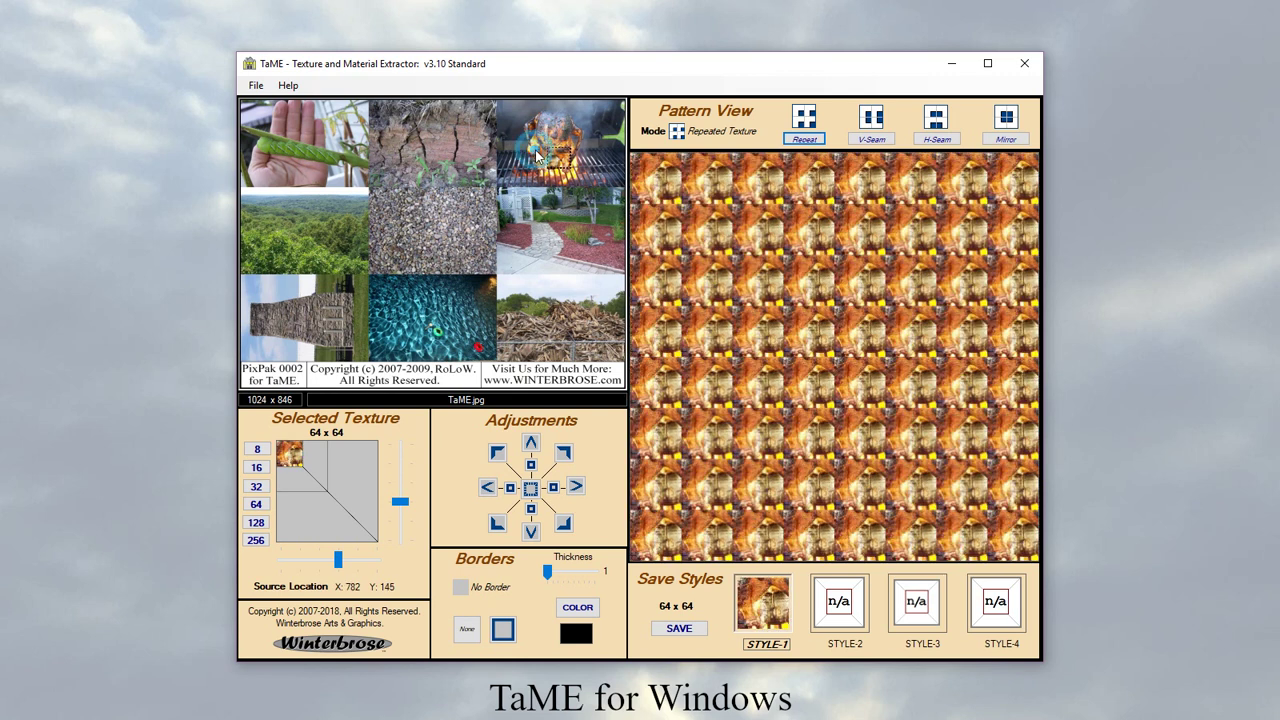
left_click(451, 192)
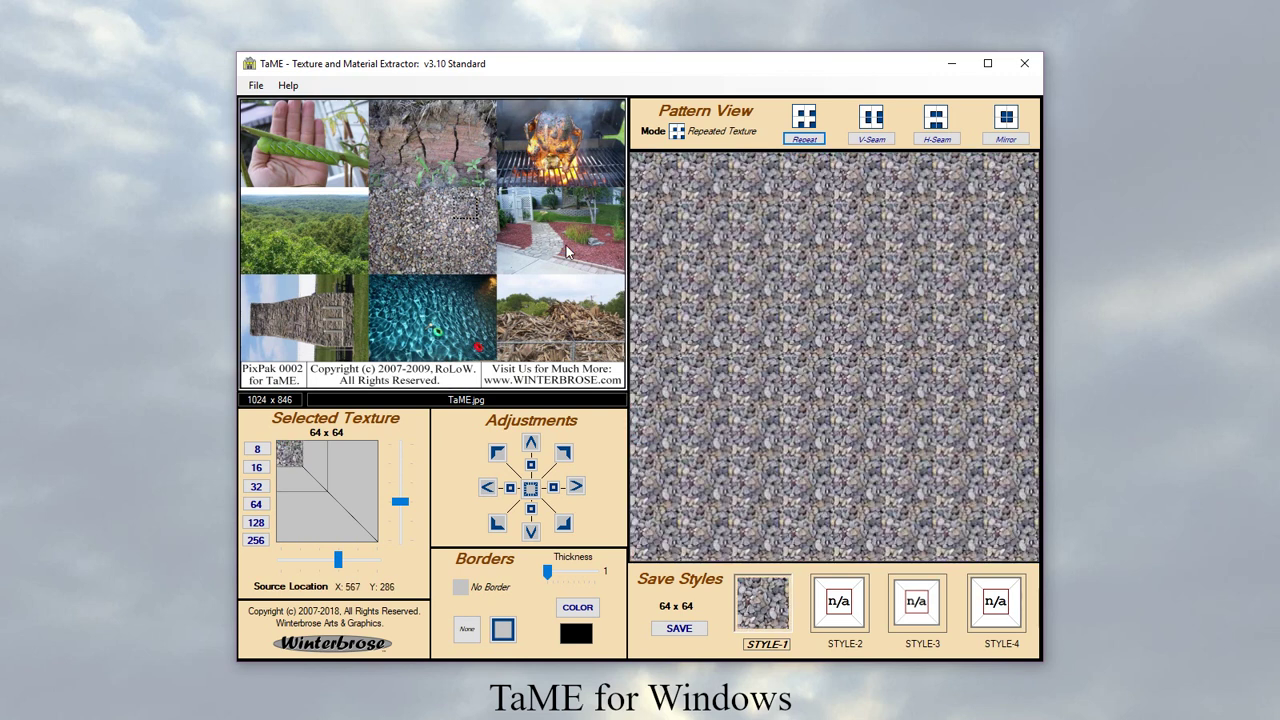
left_click(578, 256)
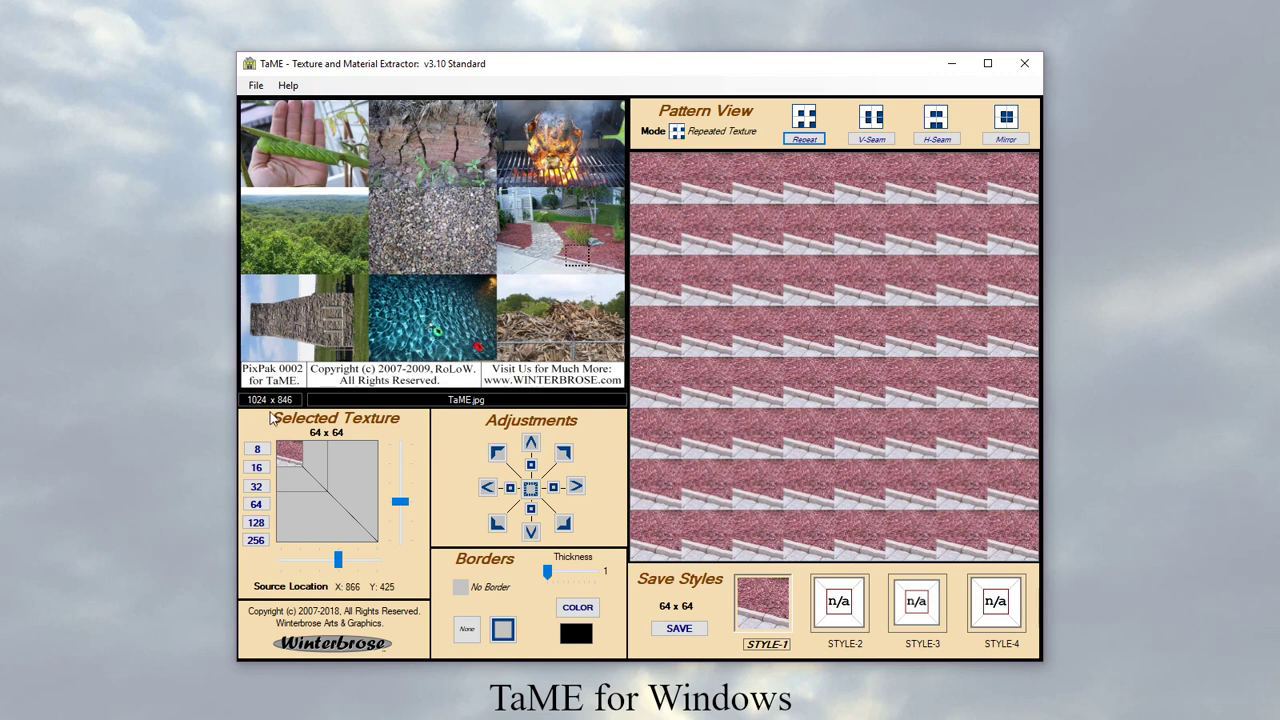
left_click(392, 292)
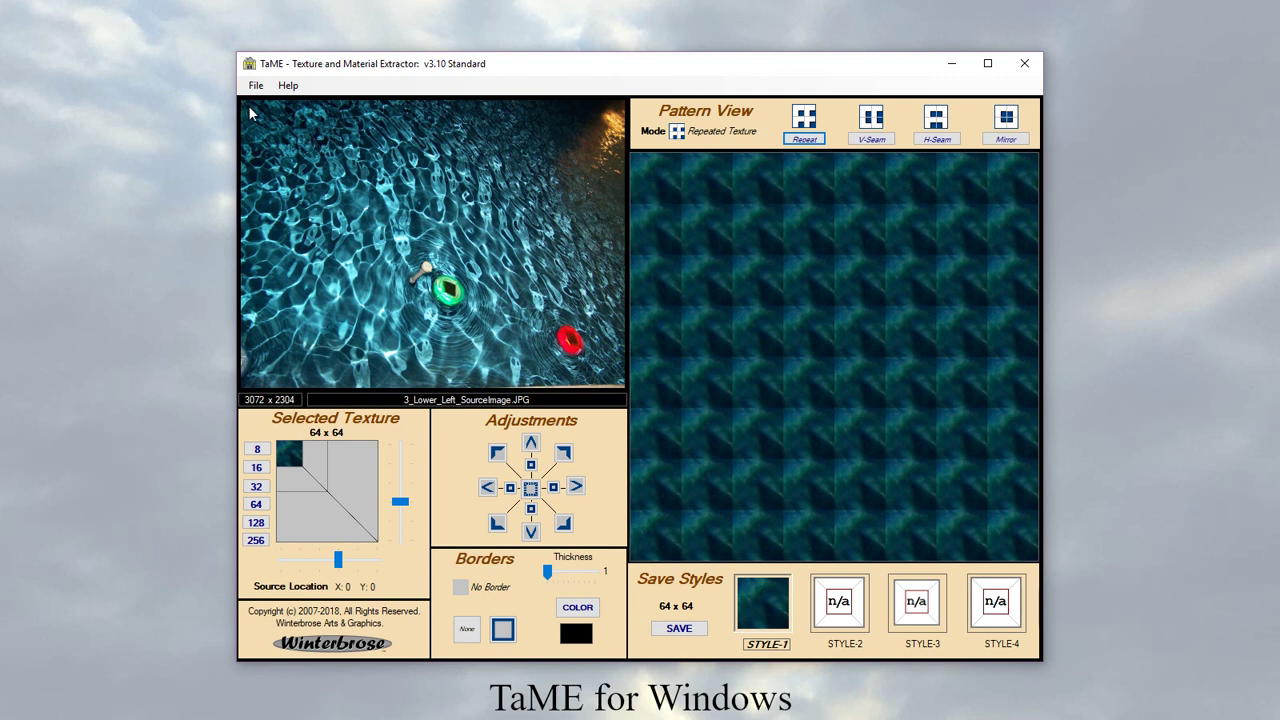
Step: Sample a bright ripple near the middle of the pool photo and try the vertical and horizontal seam patterns, ending with Mirrored Seamless
left_click(396, 242)
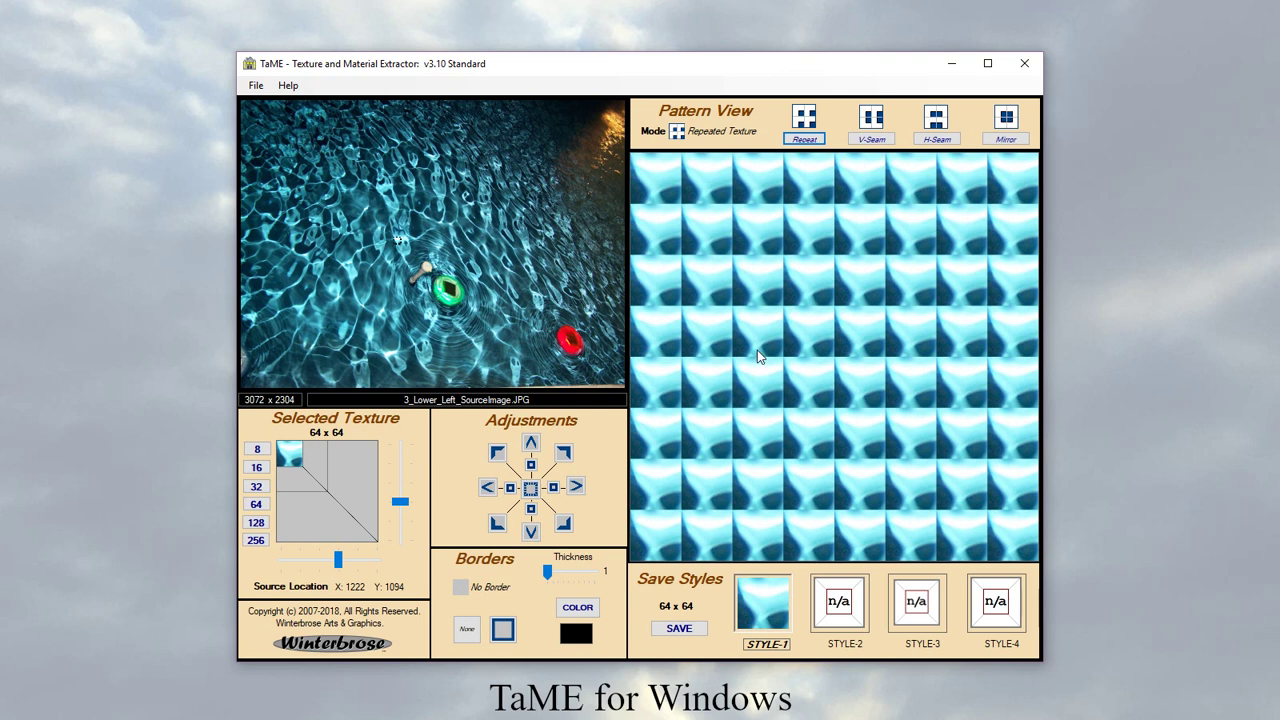
left_click(797, 143)
left_click(872, 118)
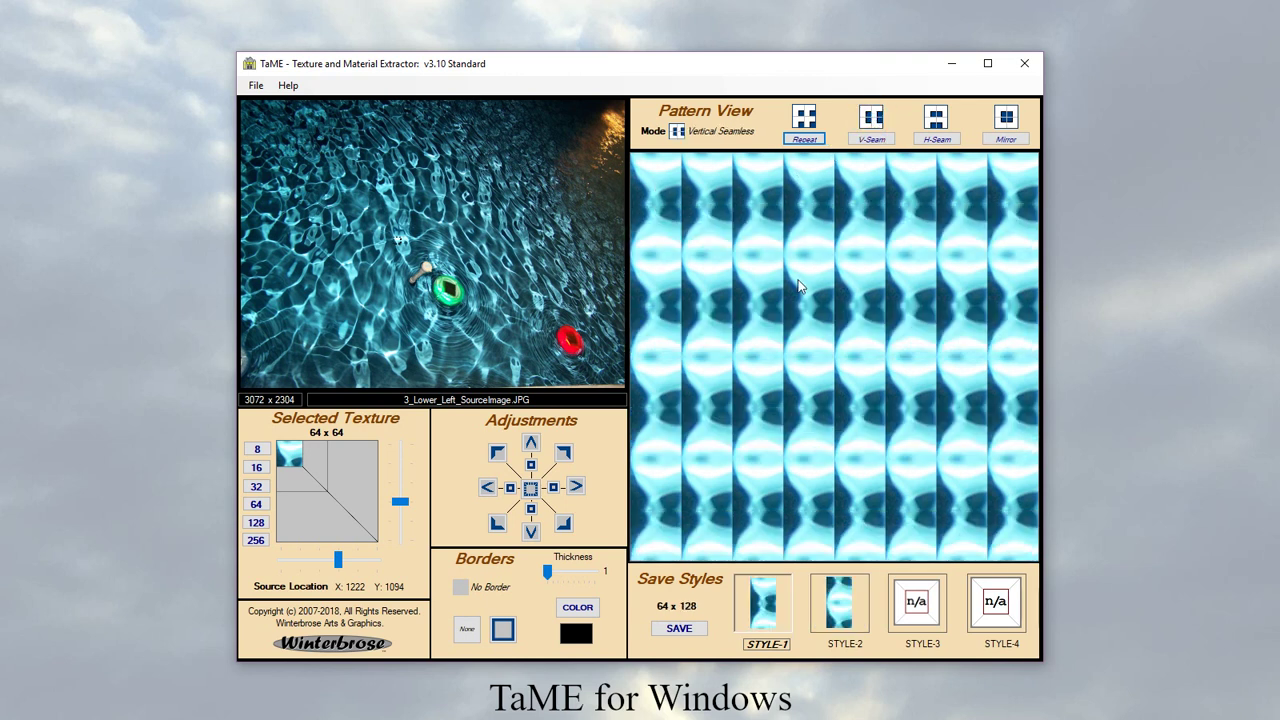
left_click(936, 118)
left_click(873, 140)
left_click(940, 122)
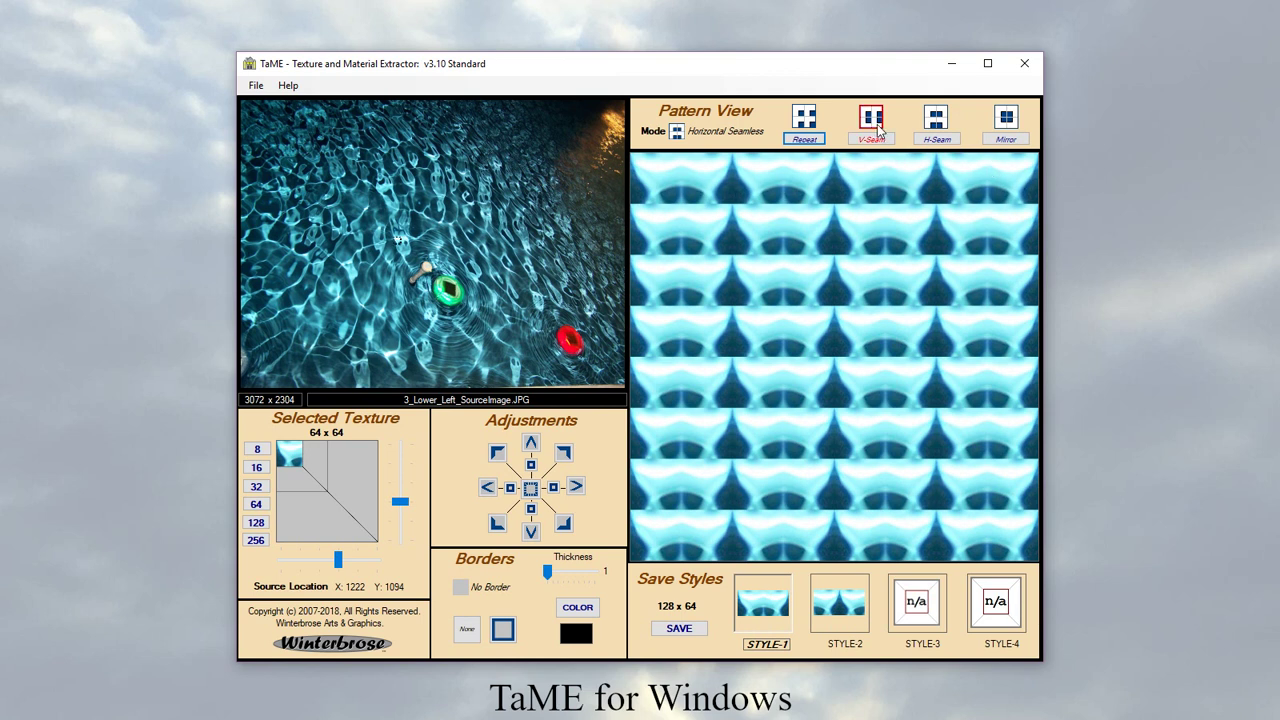
left_click(1007, 122)
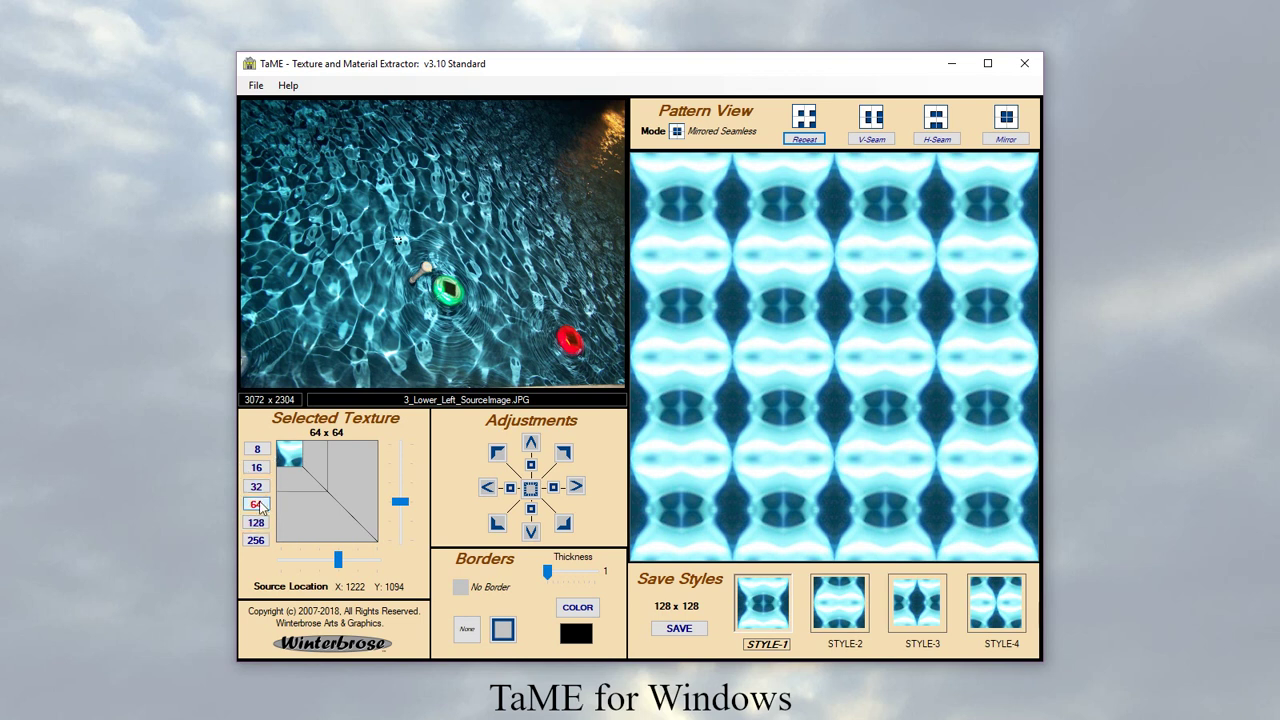
Step: Set the texture size to 256 x 256 and sample areas around the red float, the green ring and the rippled water
left_click(256, 541)
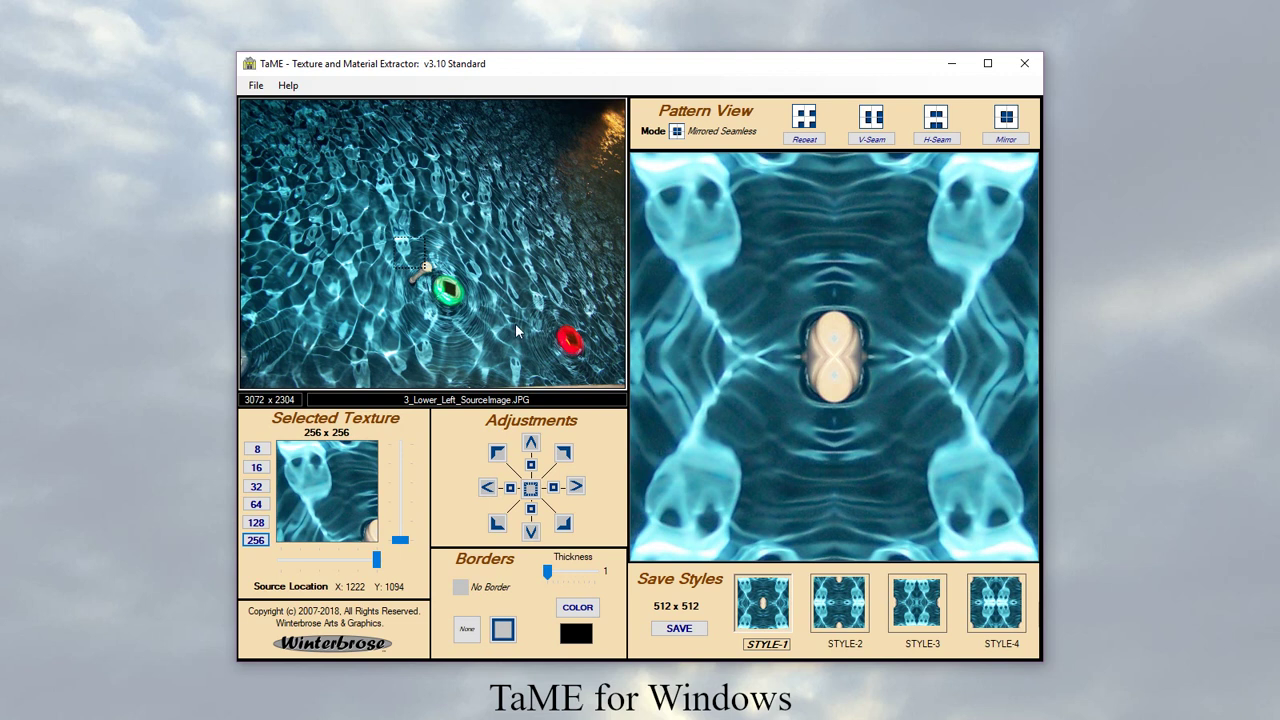
left_click(557, 320)
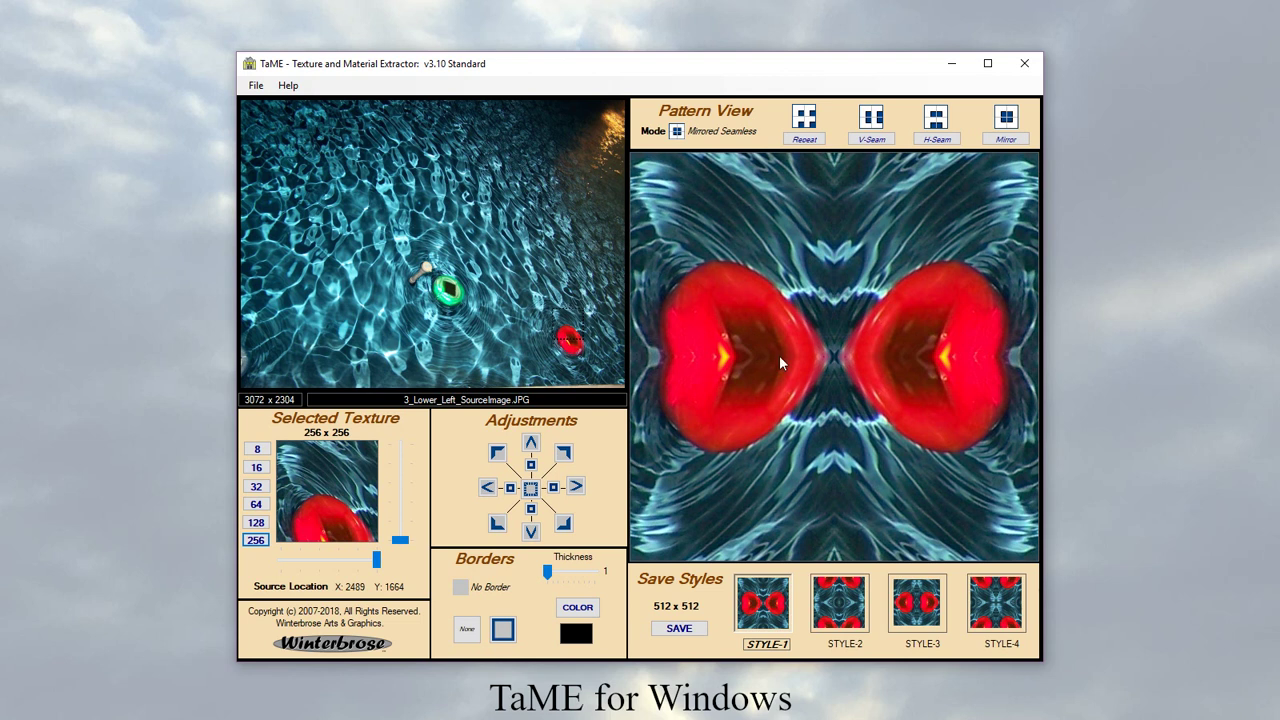
left_click(539, 331)
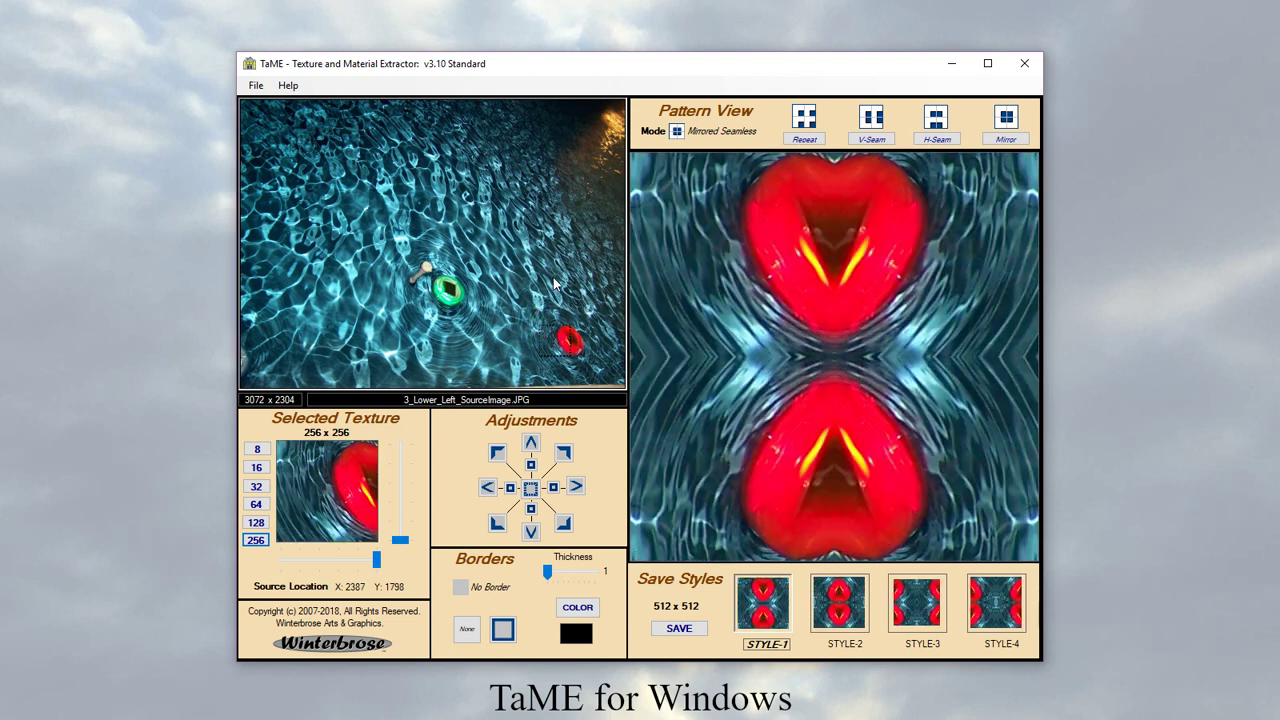
left_click(456, 304)
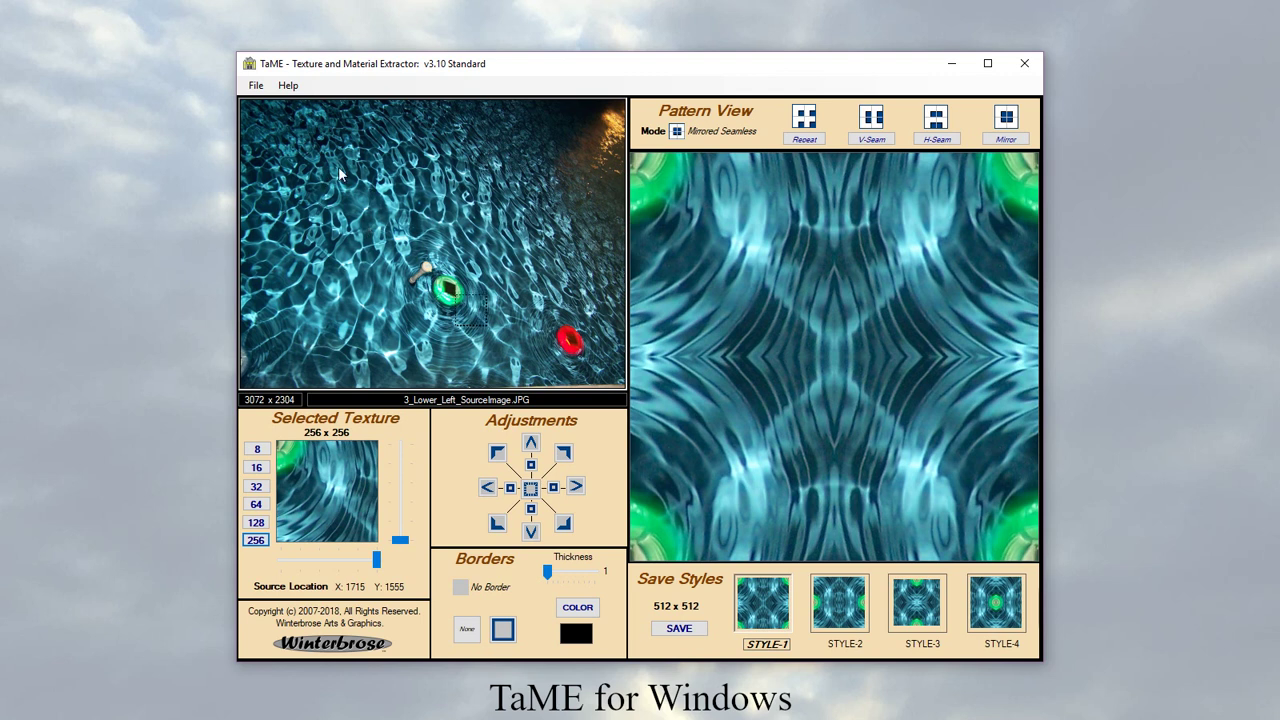
left_click(430, 280)
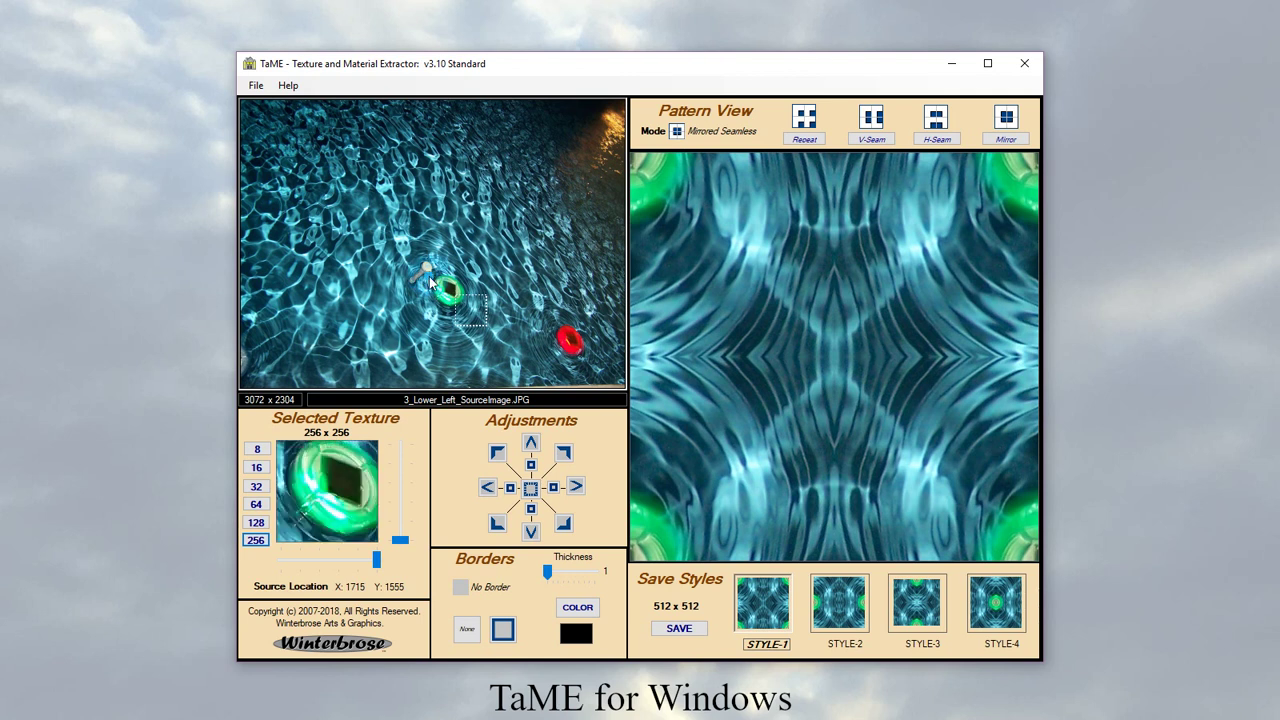
left_click(540, 216)
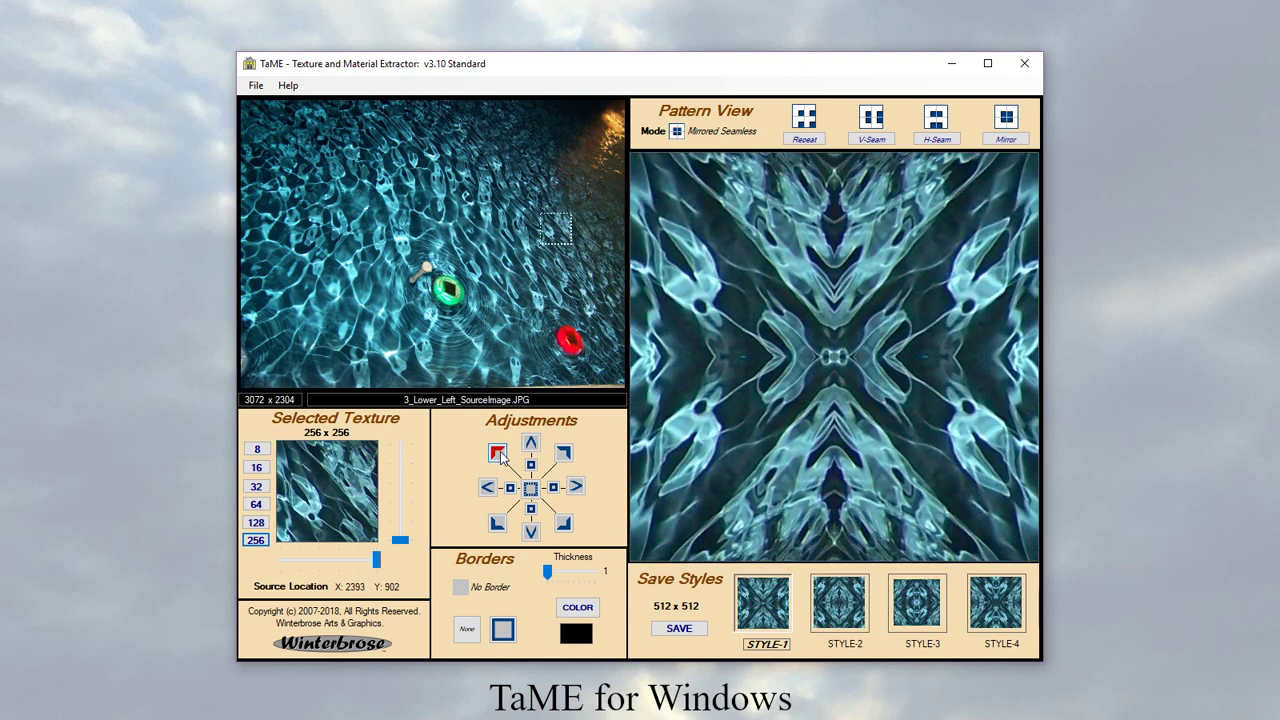
Step: Move the selection to the image's upper-left corner, upper-right corner and centre, then shift it one tile width right and back
left_click(499, 454)
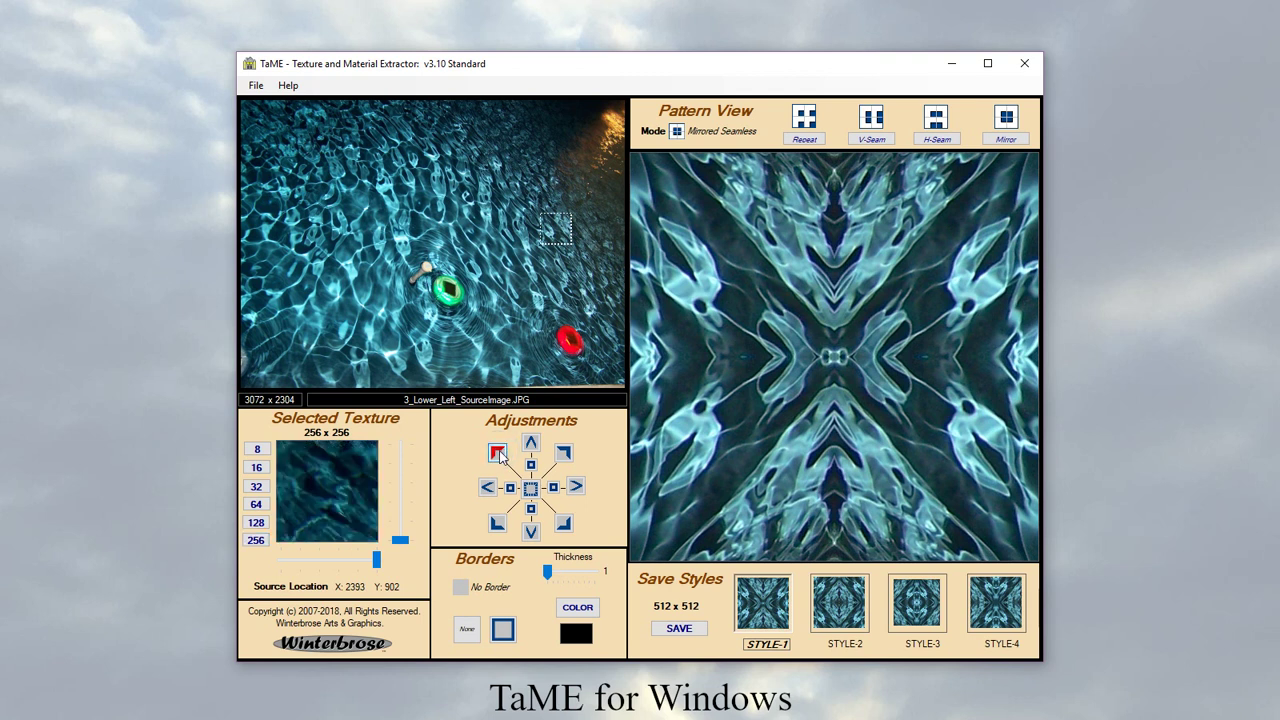
left_click(565, 453)
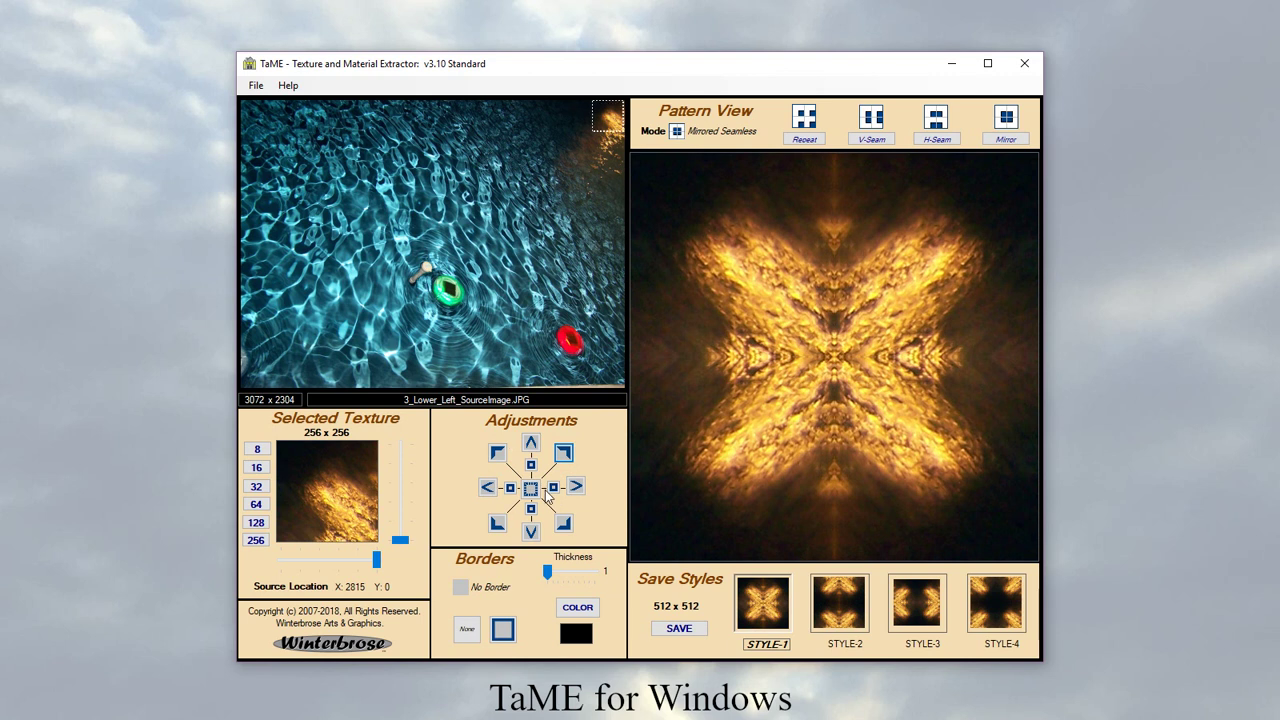
left_click(531, 489)
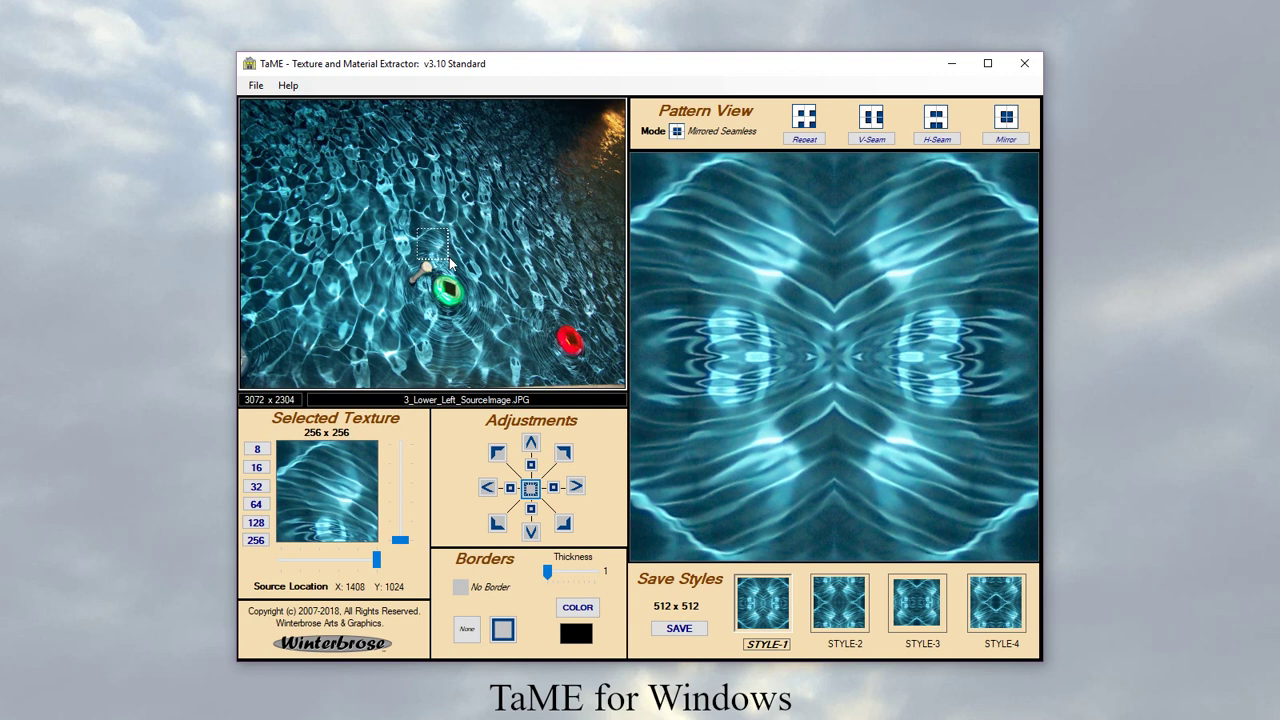
left_click(553, 487)
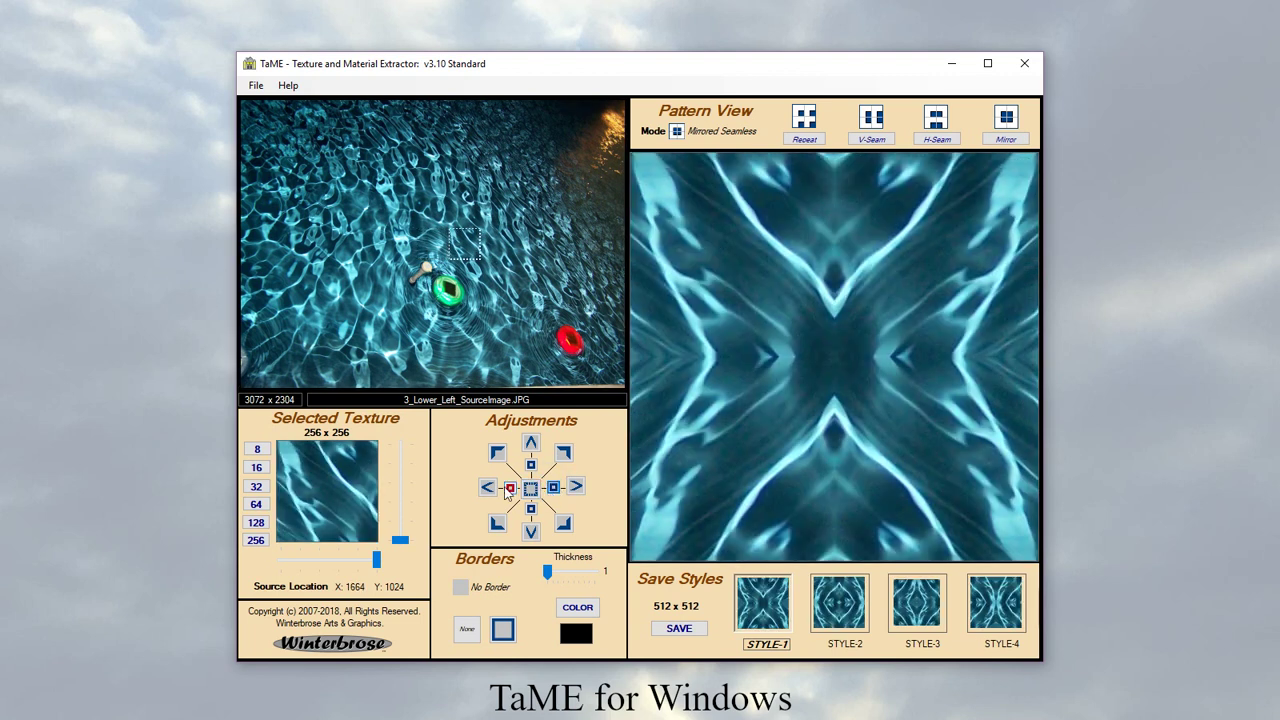
left_click(510, 488)
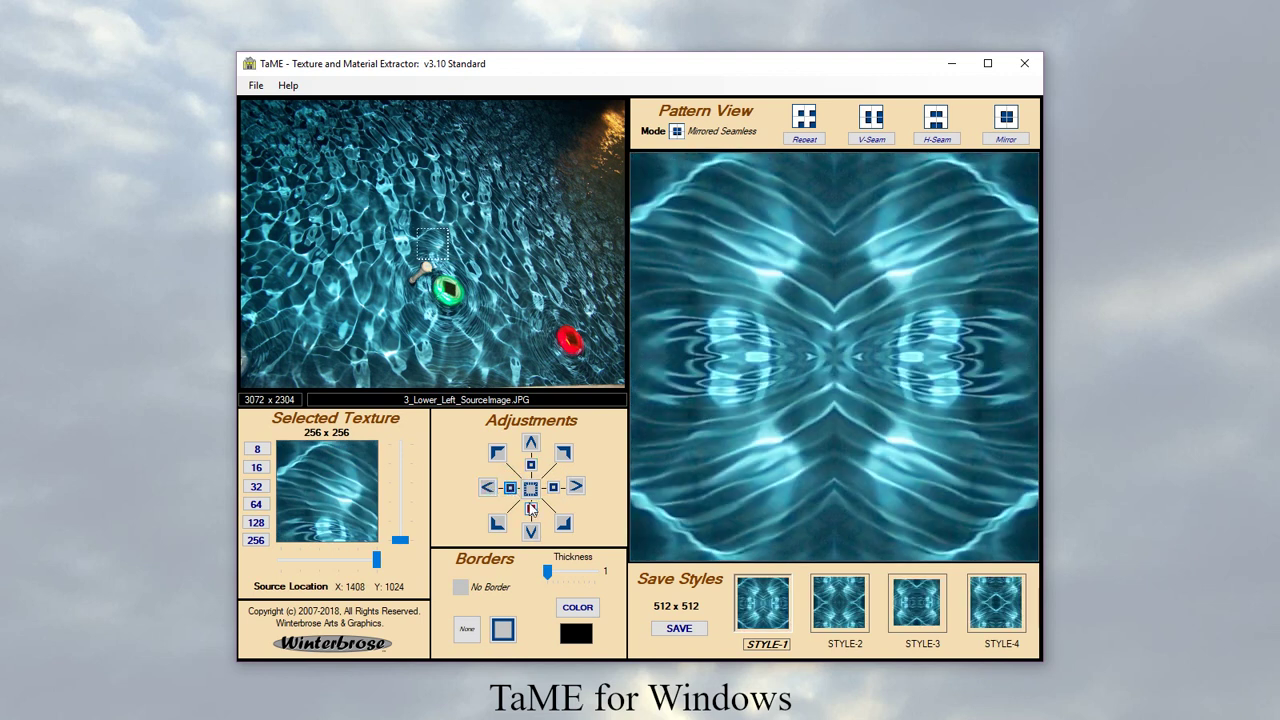
Step: Shift the centred selection one full tile down and nudge it further down to Y 1289
left_click(531, 508)
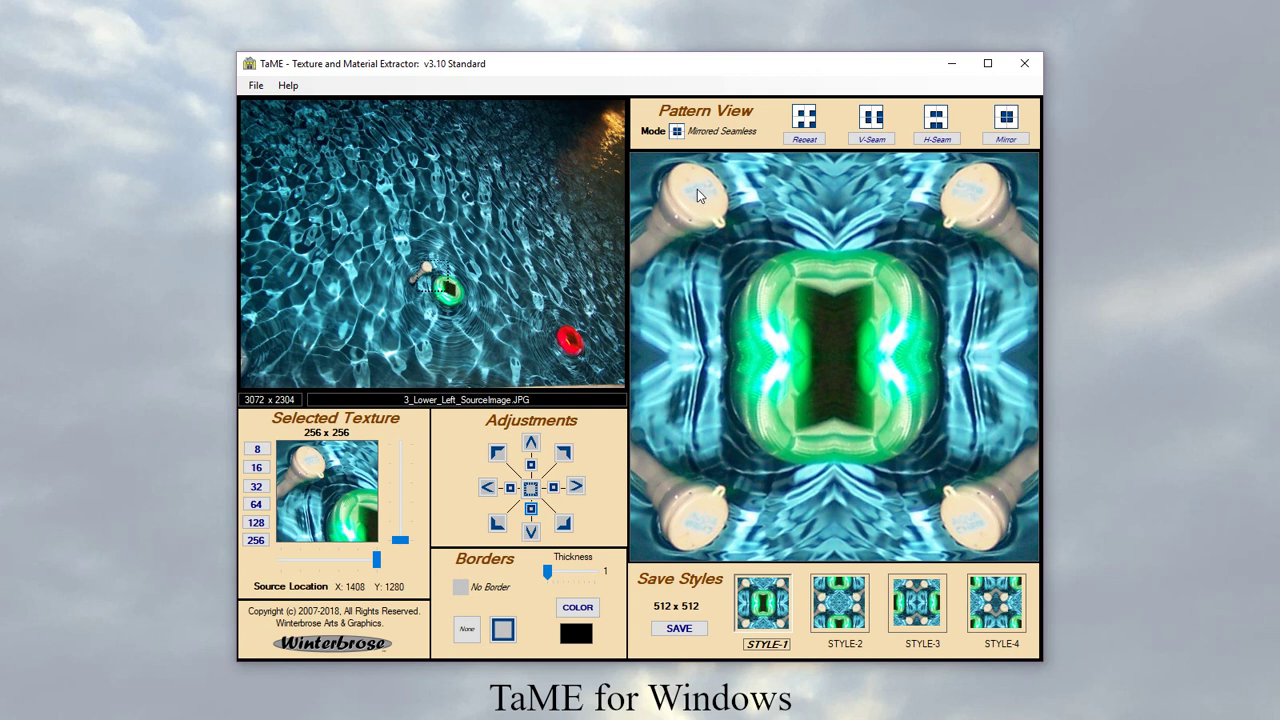
left_click(531, 530)
left_click(531, 530)
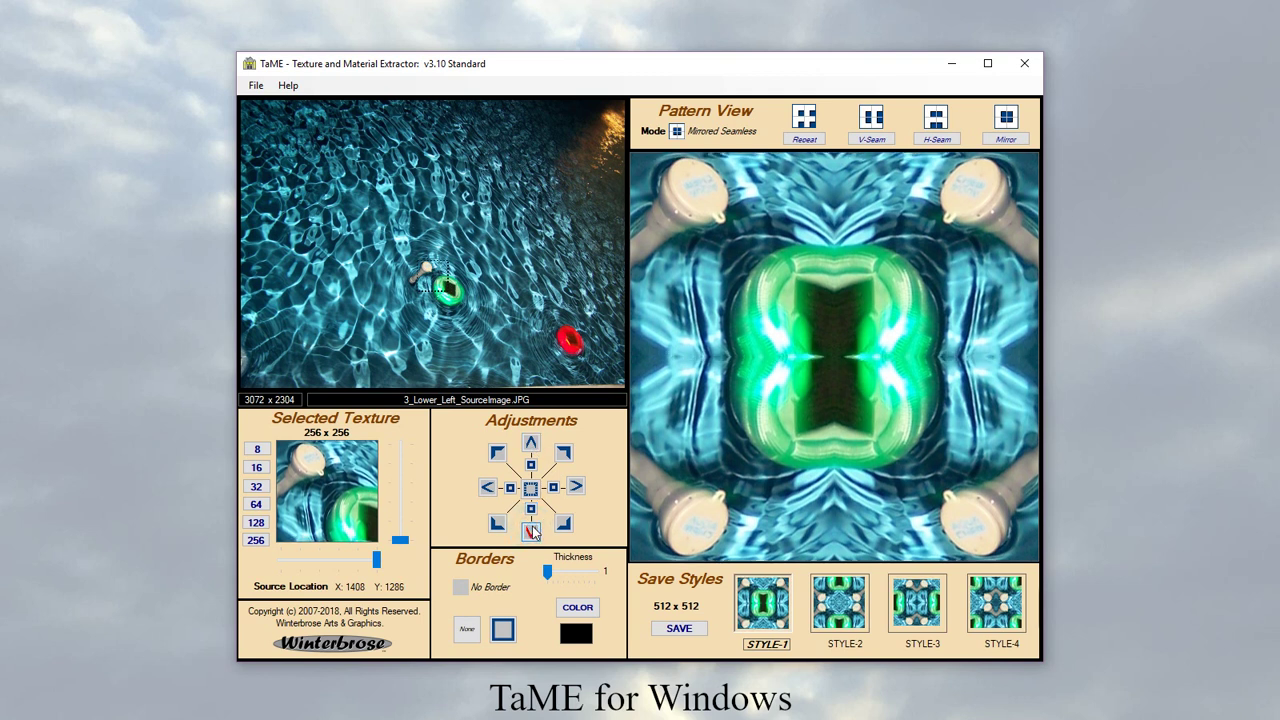
left_click(531, 530)
left_click(531, 530)
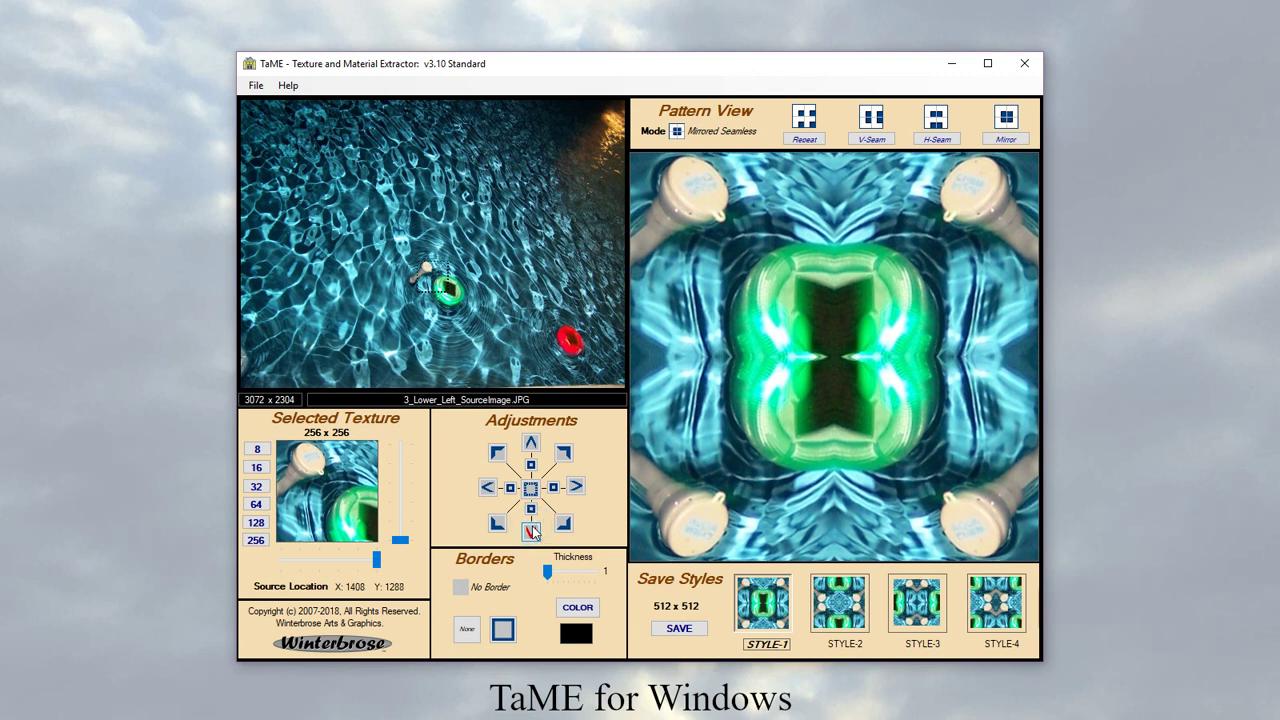
left_click(531, 530)
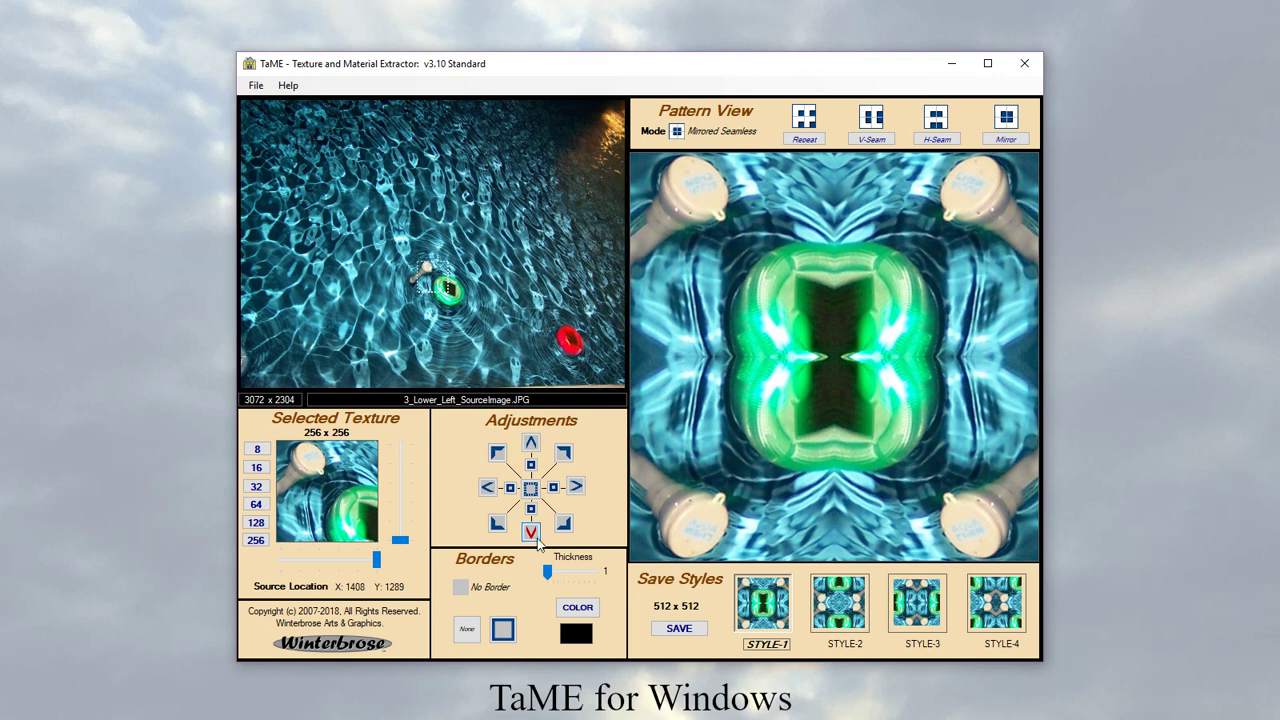
Step: Reposition the selection over the green ring at X 1452, Y 1337 and reduce the texture size to 64 x 64
left_click(424, 277)
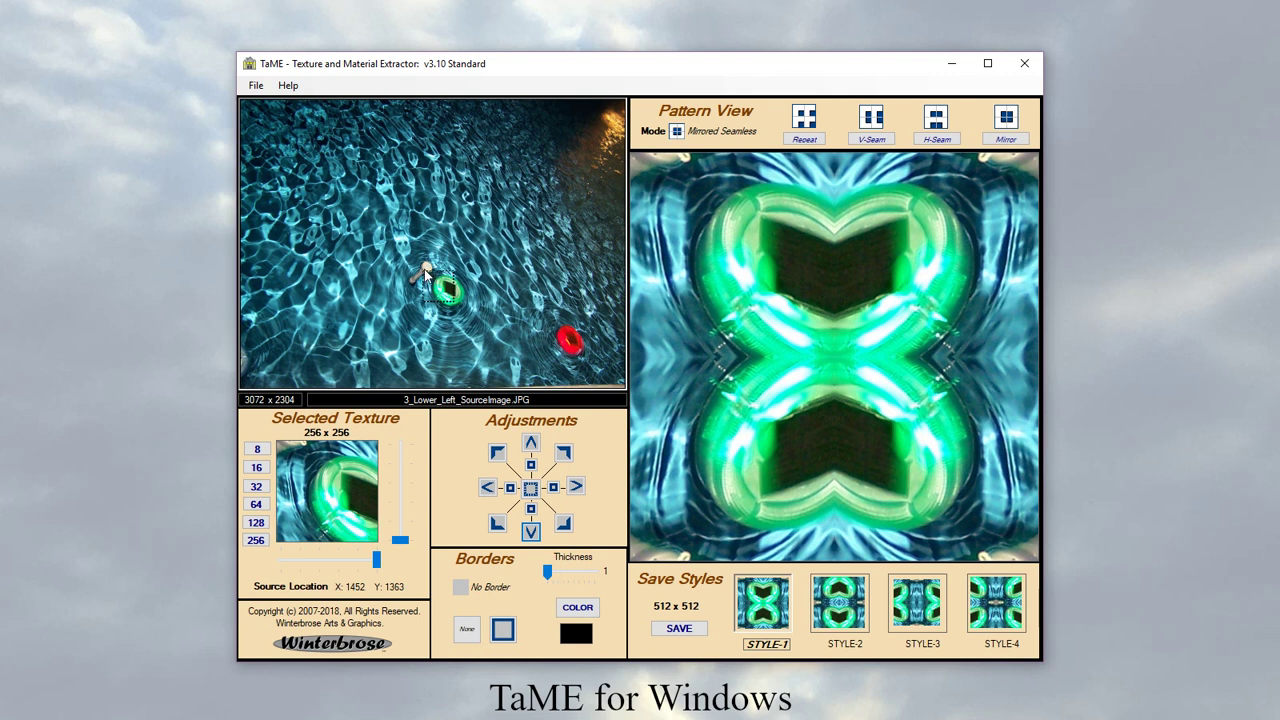
left_click(430, 280)
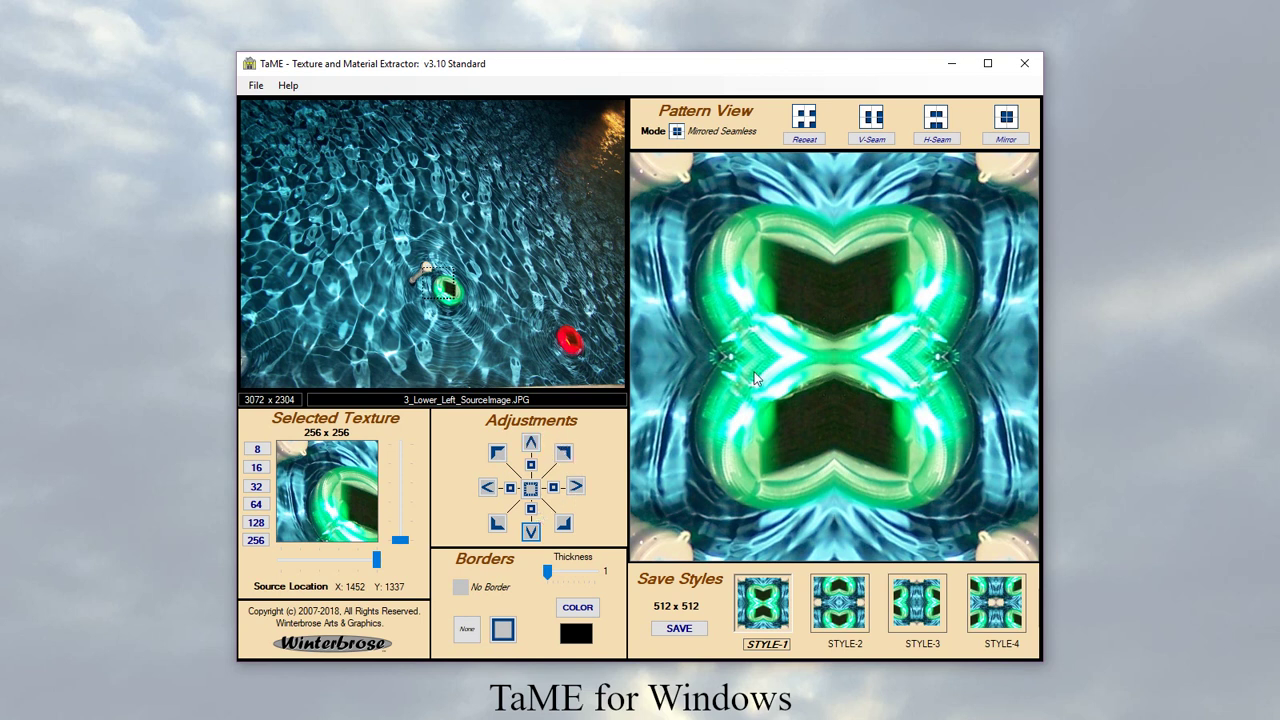
left_click(257, 505)
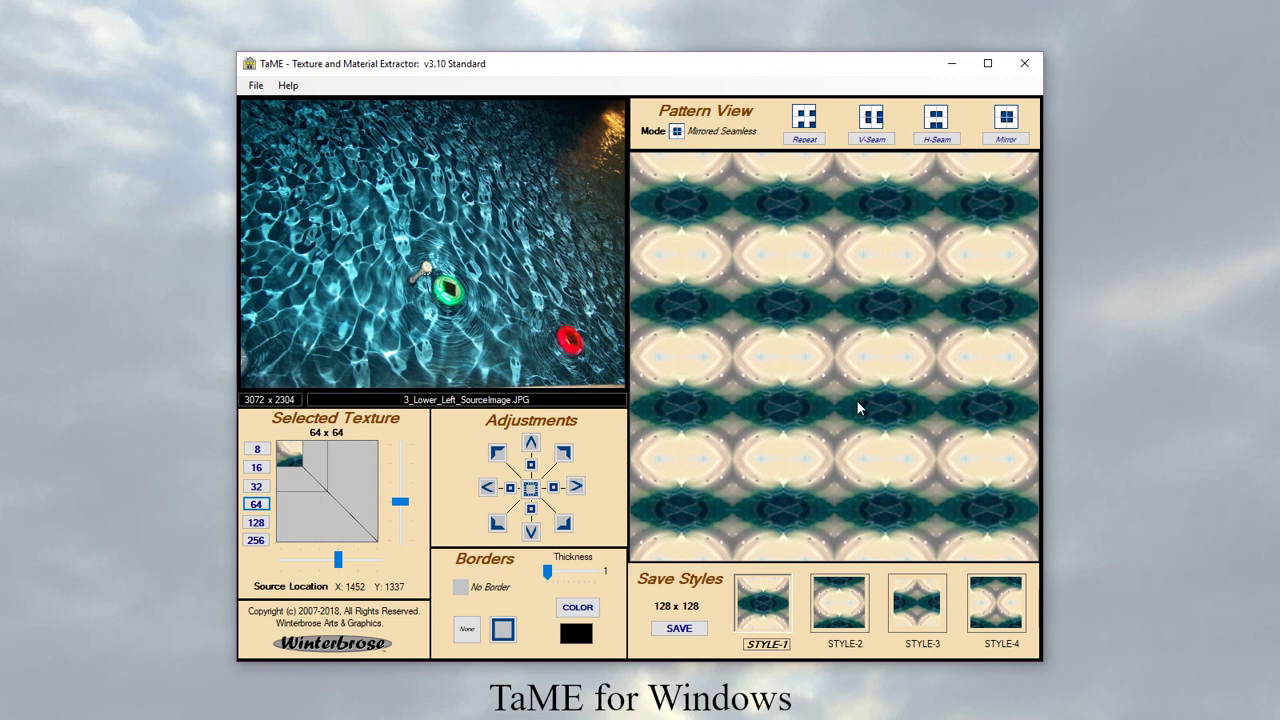
Step: Add a tile border to the pattern and sample open water, then the edge of the red float
left_click(503, 629)
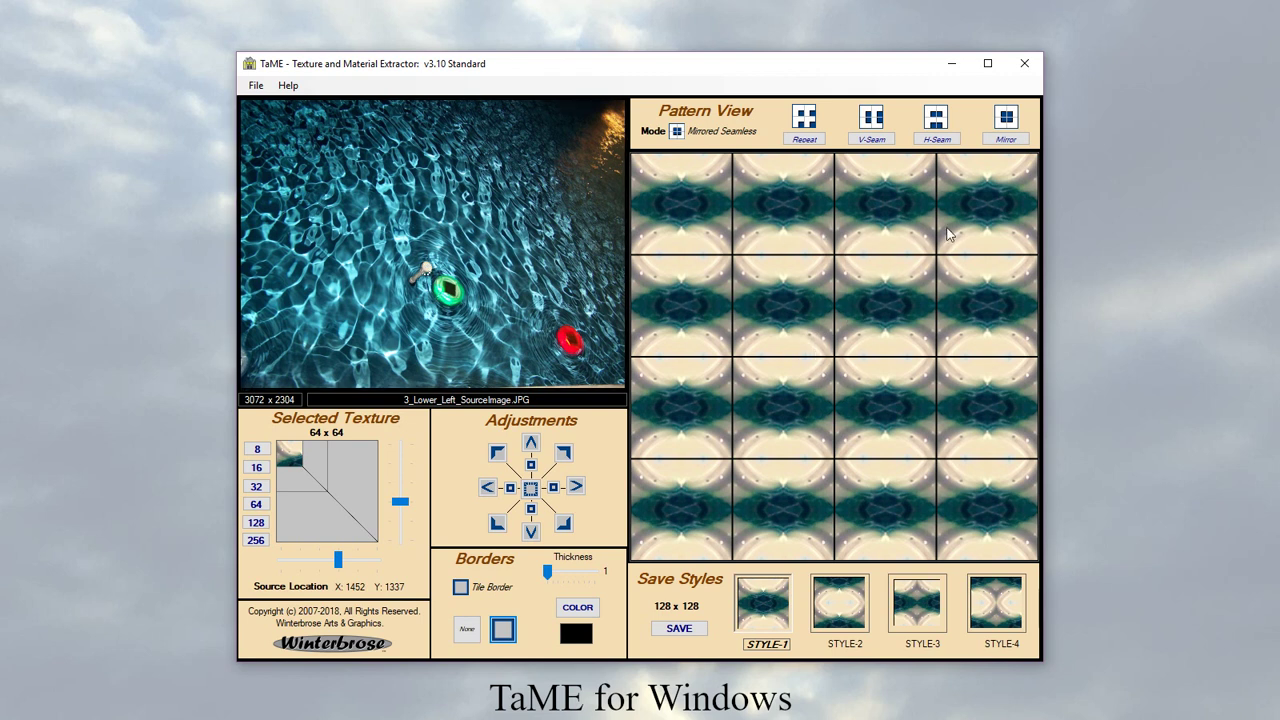
left_click(488, 279)
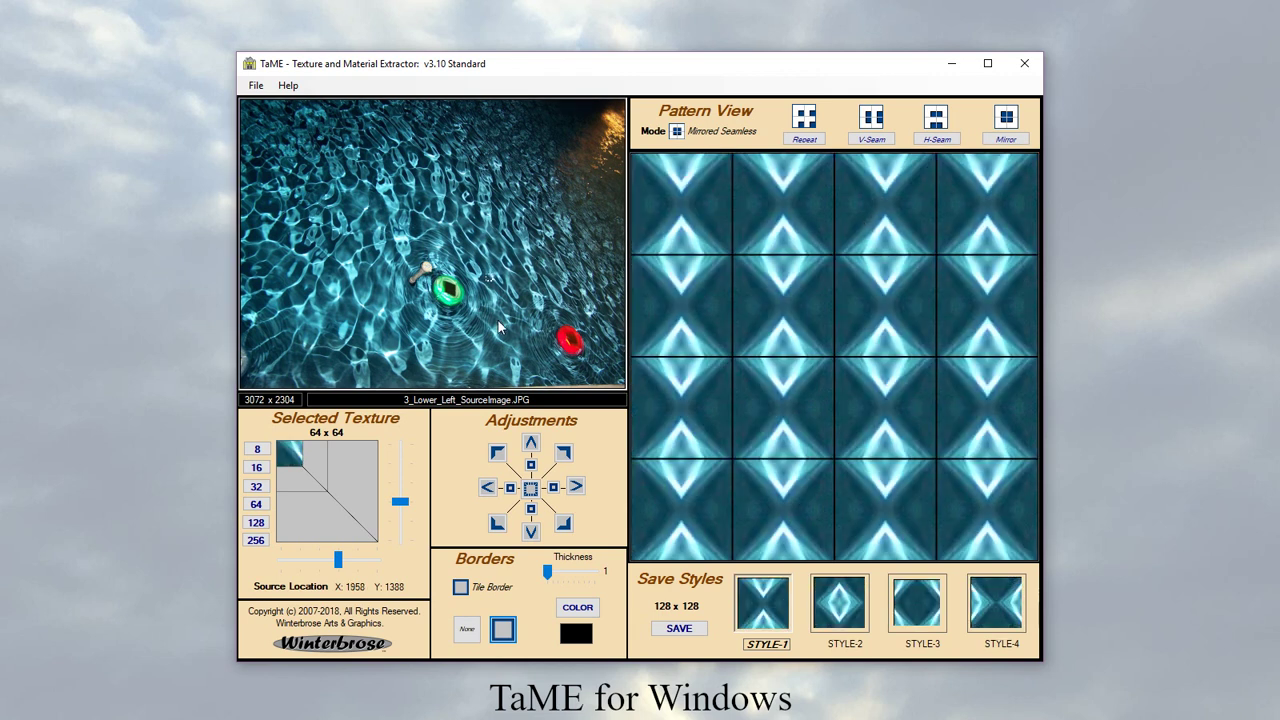
left_click(557, 332)
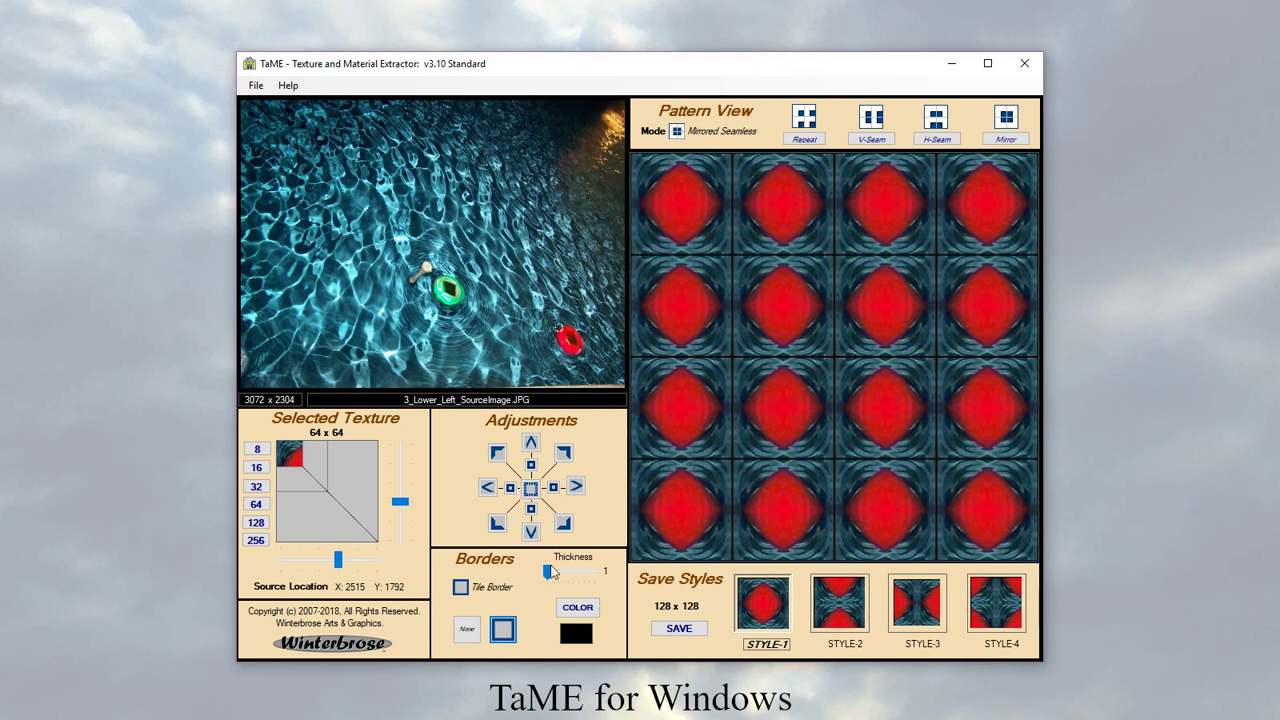
Step: Set the tile border's thickness to 4 and its colour to bright green
left_click_drag(548, 571, 563, 573)
left_click(577, 607)
left_click(607, 236)
left_click(581, 398)
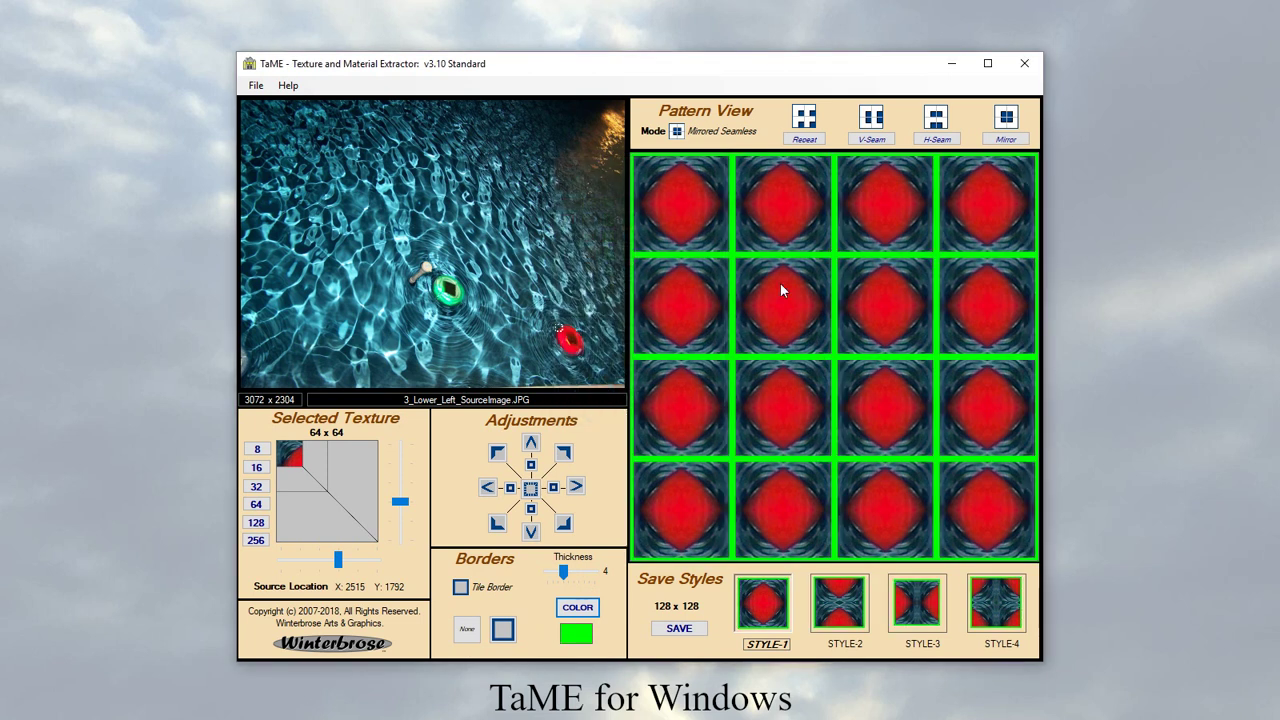
Step: Remove the tile border and preview save styles 3, 2 and 4, ending with Style-1
left_click(467, 628)
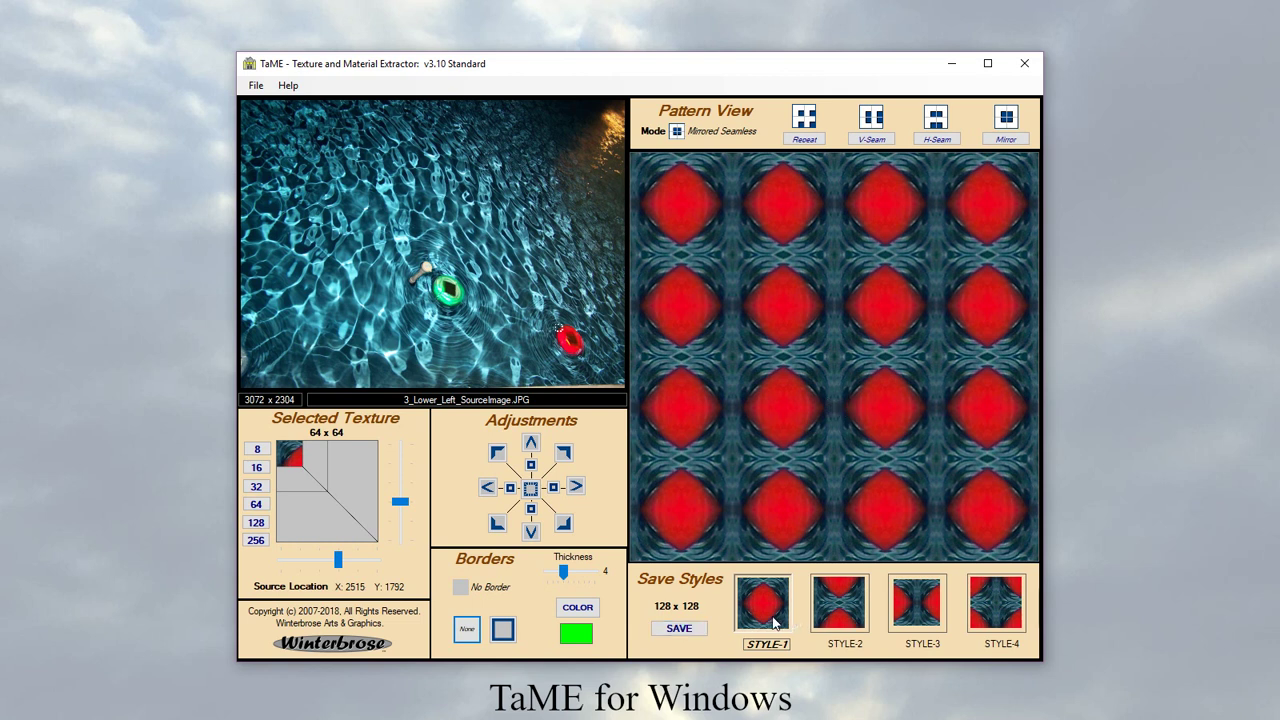
left_click(928, 607)
left_click(838, 612)
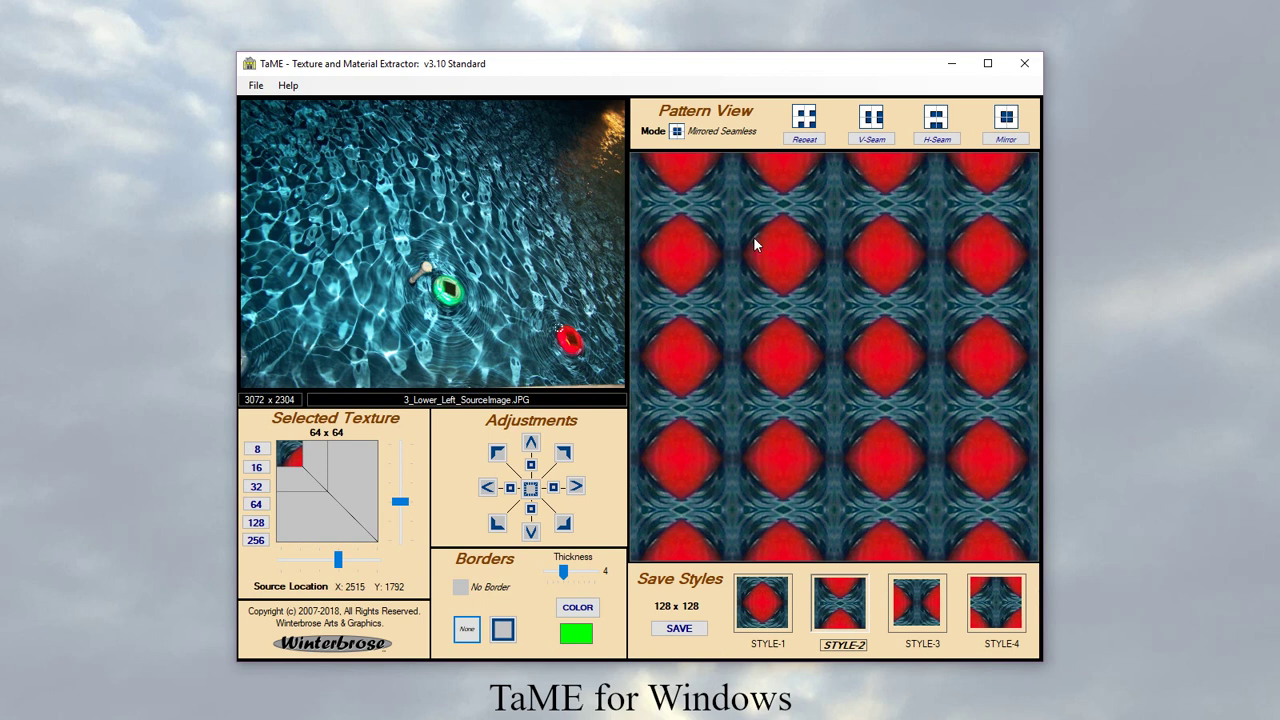
left_click(998, 602)
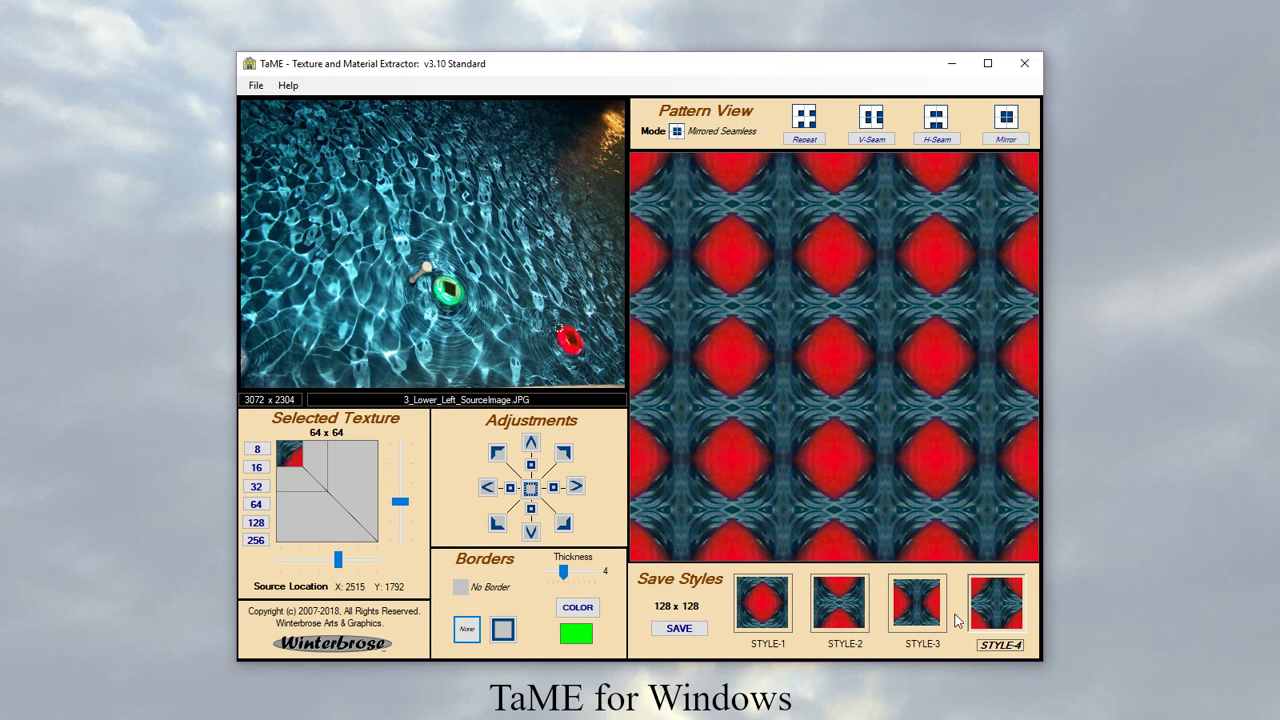
left_click(770, 602)
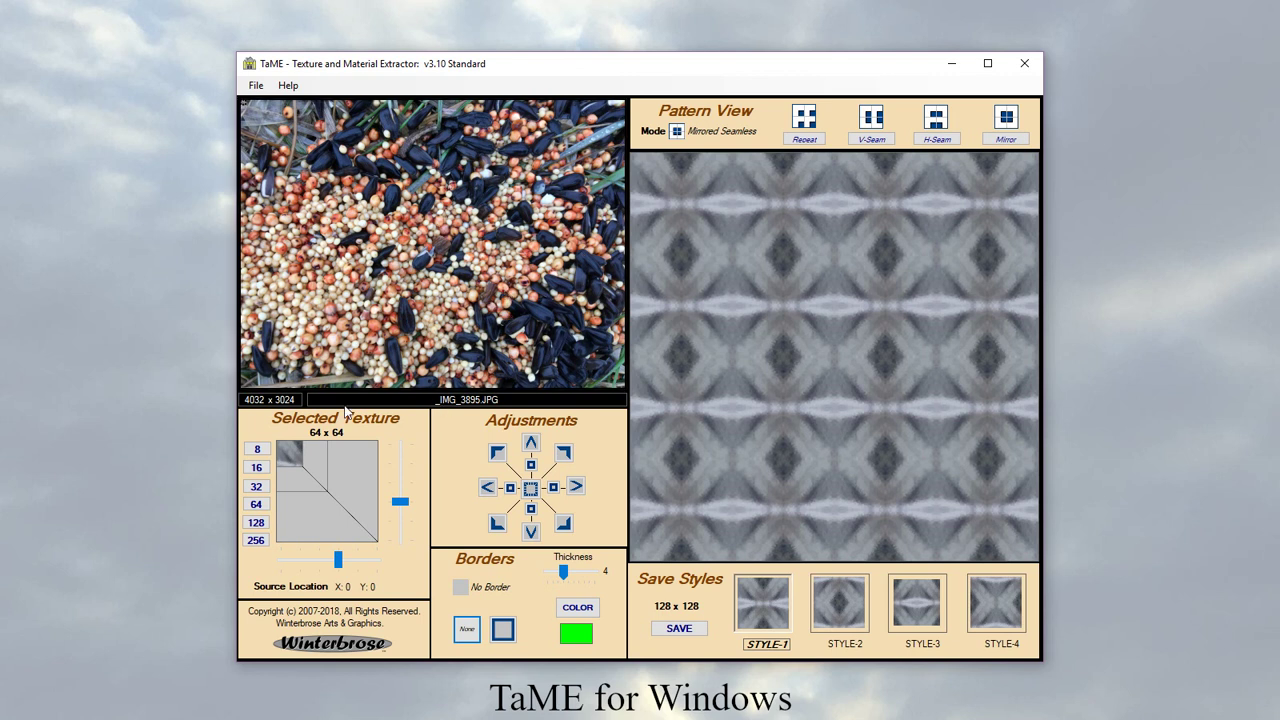
Step: Set the texture size to 128 x 128 and sample four different seed areas in the photo, ending at X 2948, Y 596
left_click(257, 522)
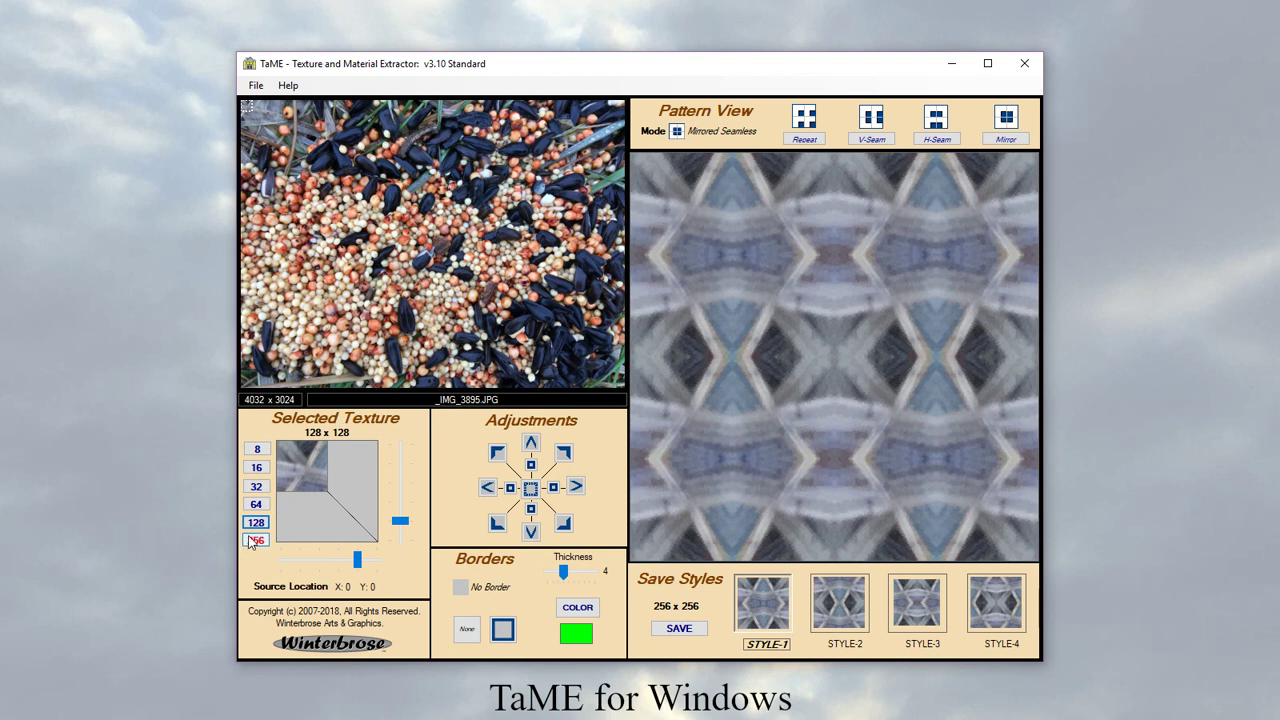
left_click(476, 230)
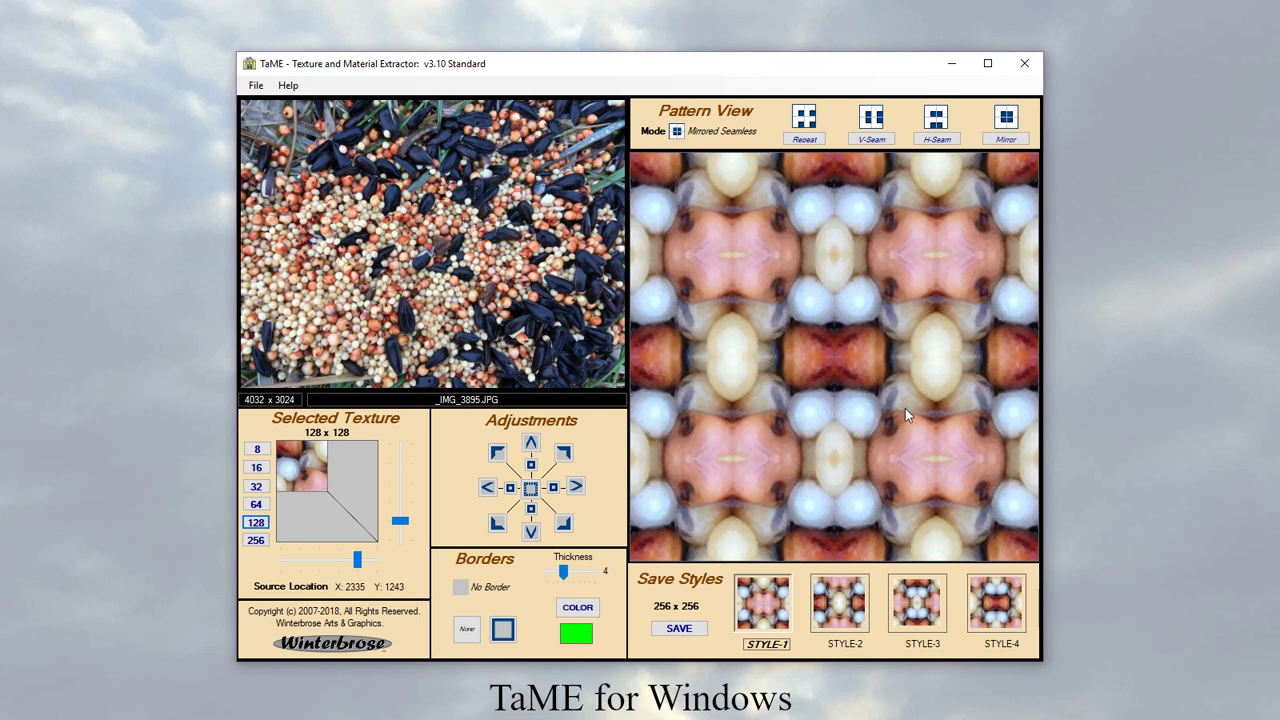
left_click(478, 270)
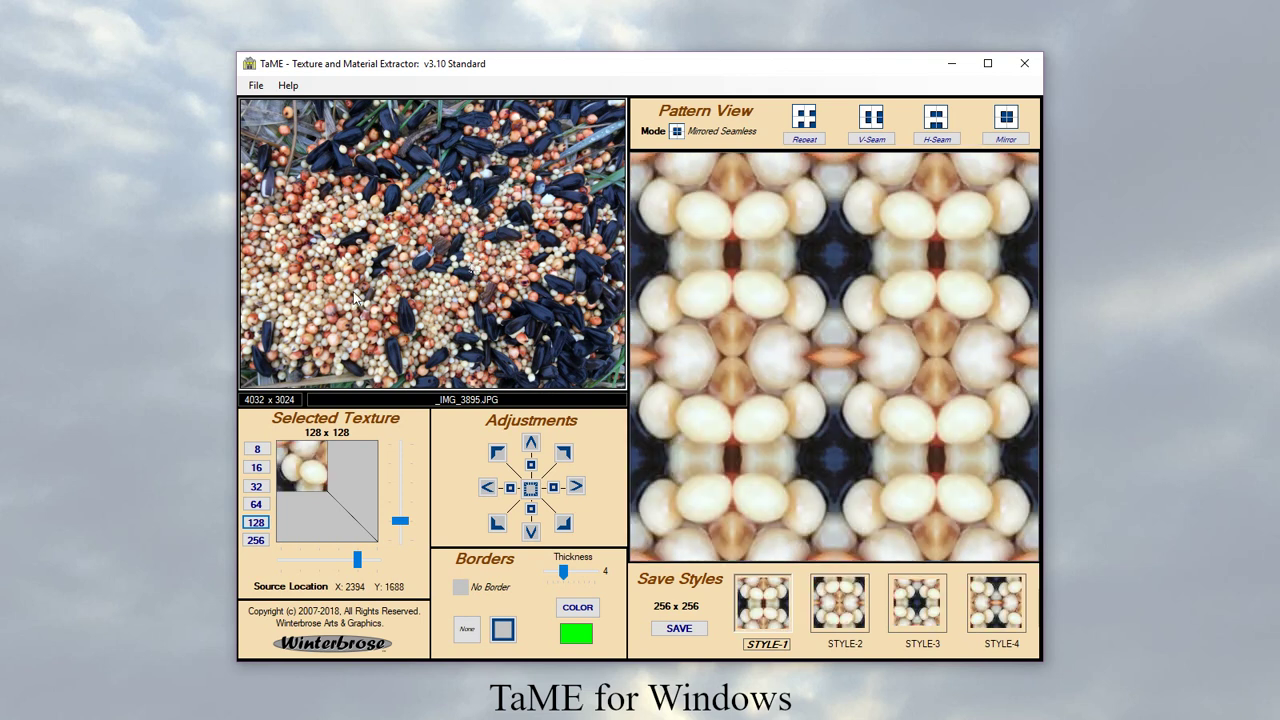
left_click(357, 252)
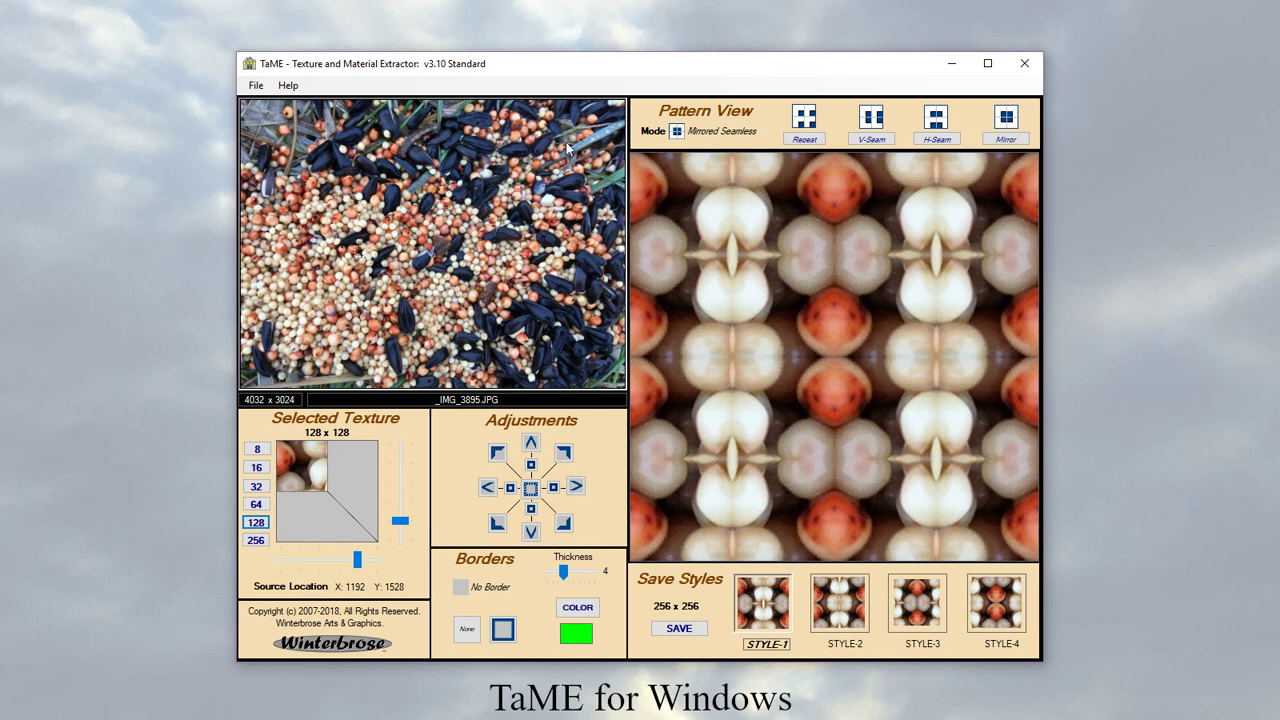
left_click(523, 163)
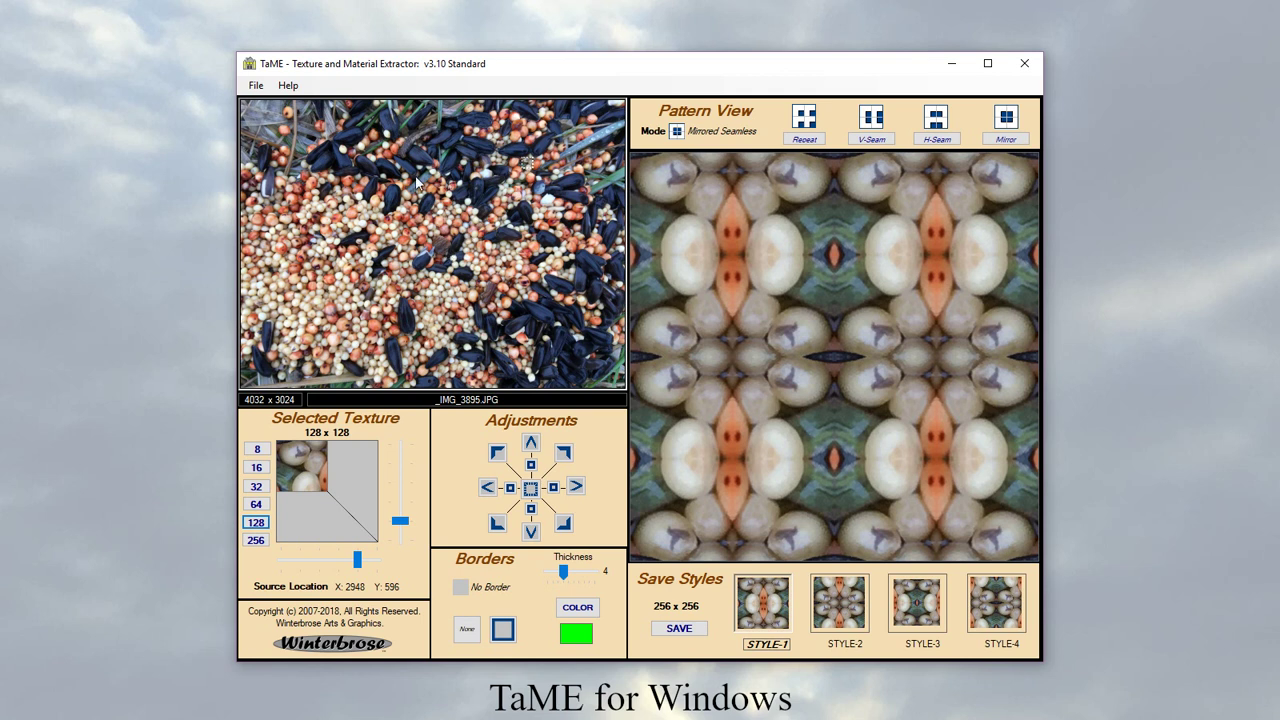
Step: Sample a dark seed at X 890, Y 470, the seeds at X 882, Y 722, and those at X 722, Y 1117
left_click(325, 144)
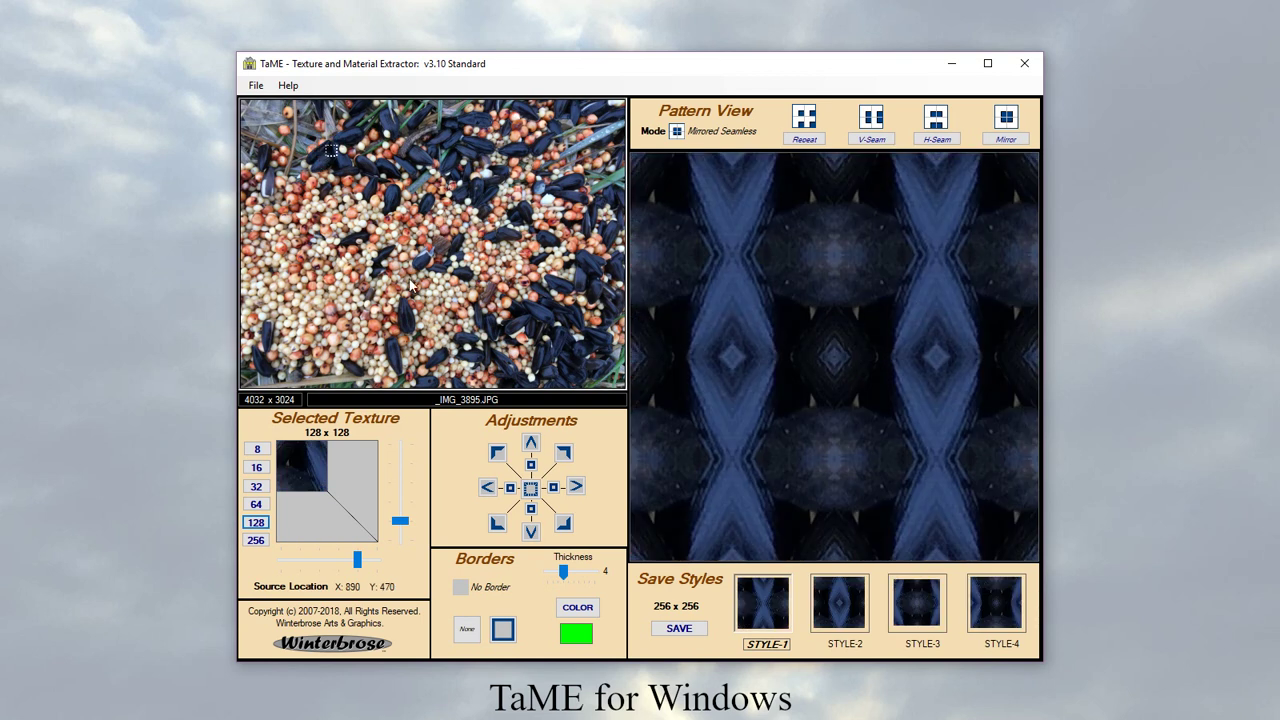
left_click(325, 173)
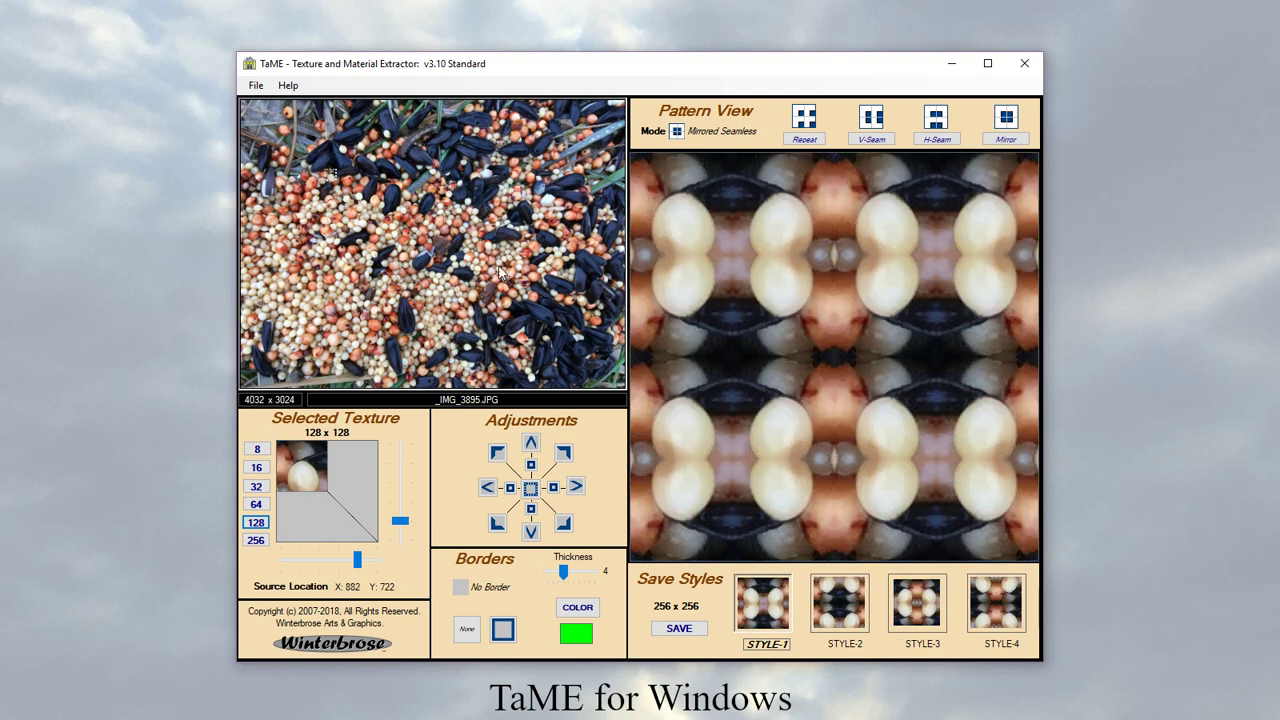
left_click(310, 207)
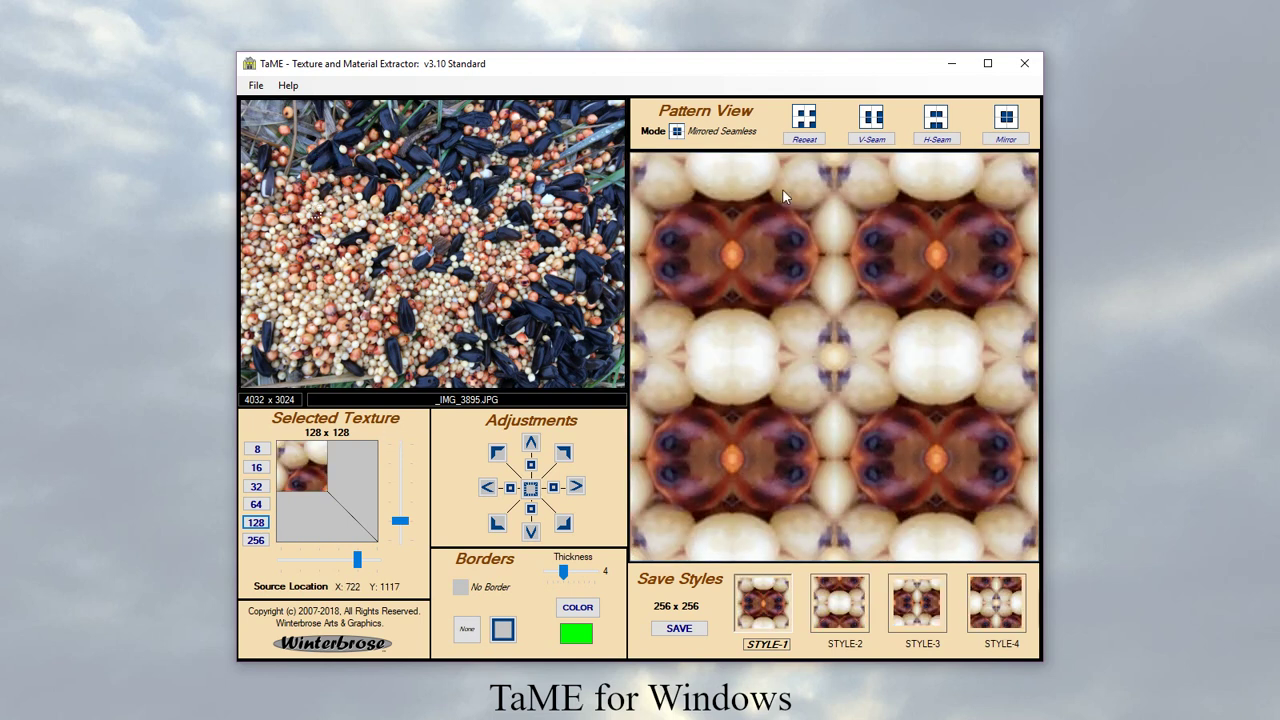
Step: Reduce the texture size to 64 x 64 and sample pale and dark seeds, ending at the photo's lower edge at X 1142, Y 2898
left_click(256, 504)
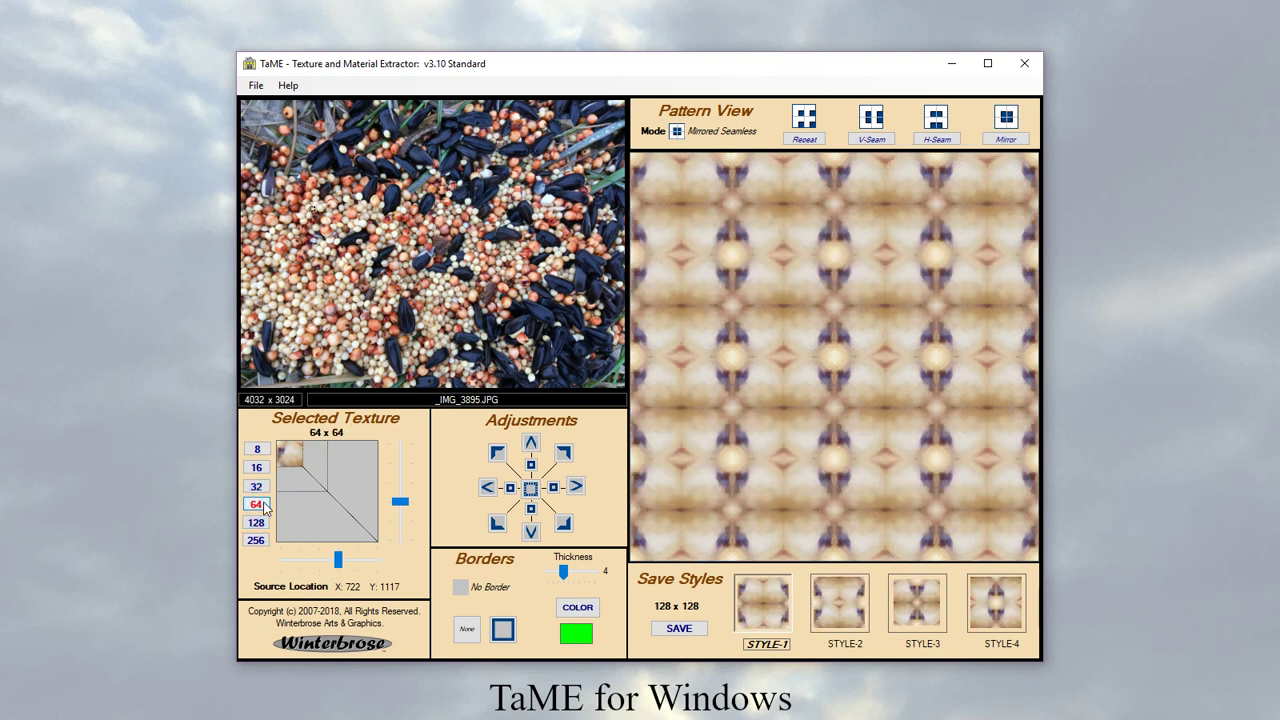
left_click(411, 221)
left_click(398, 223)
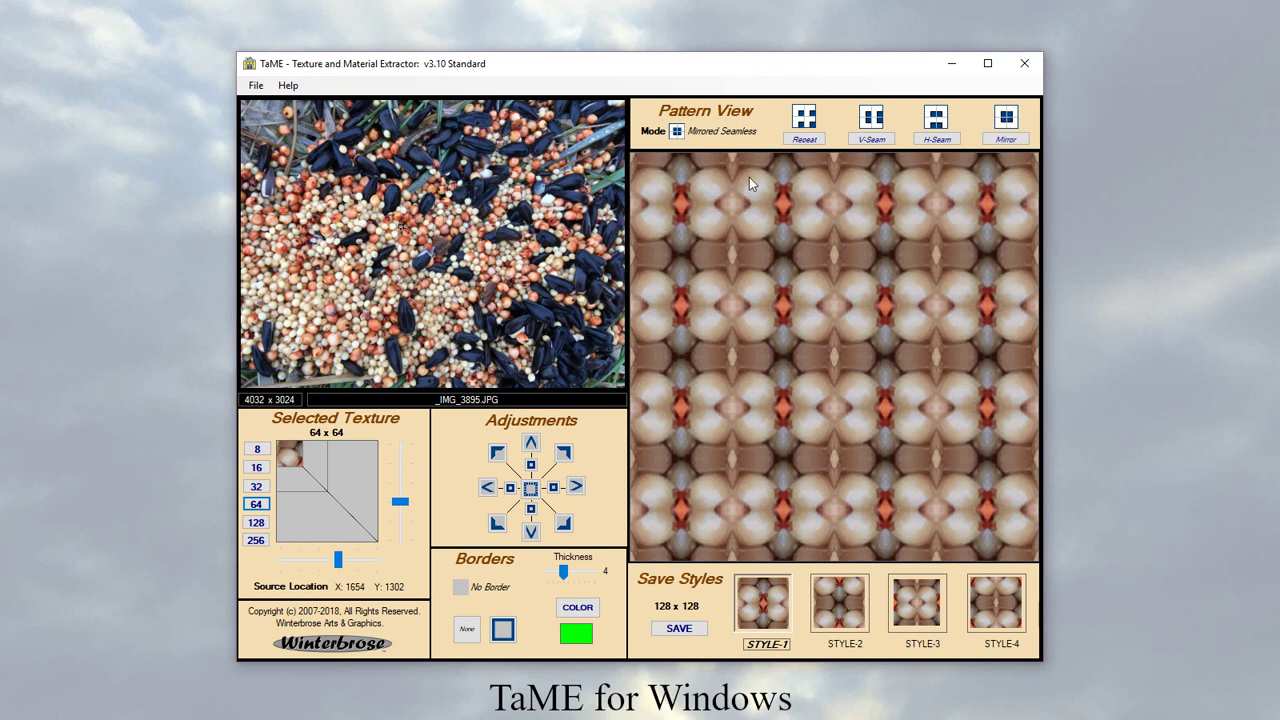
left_click(300, 286)
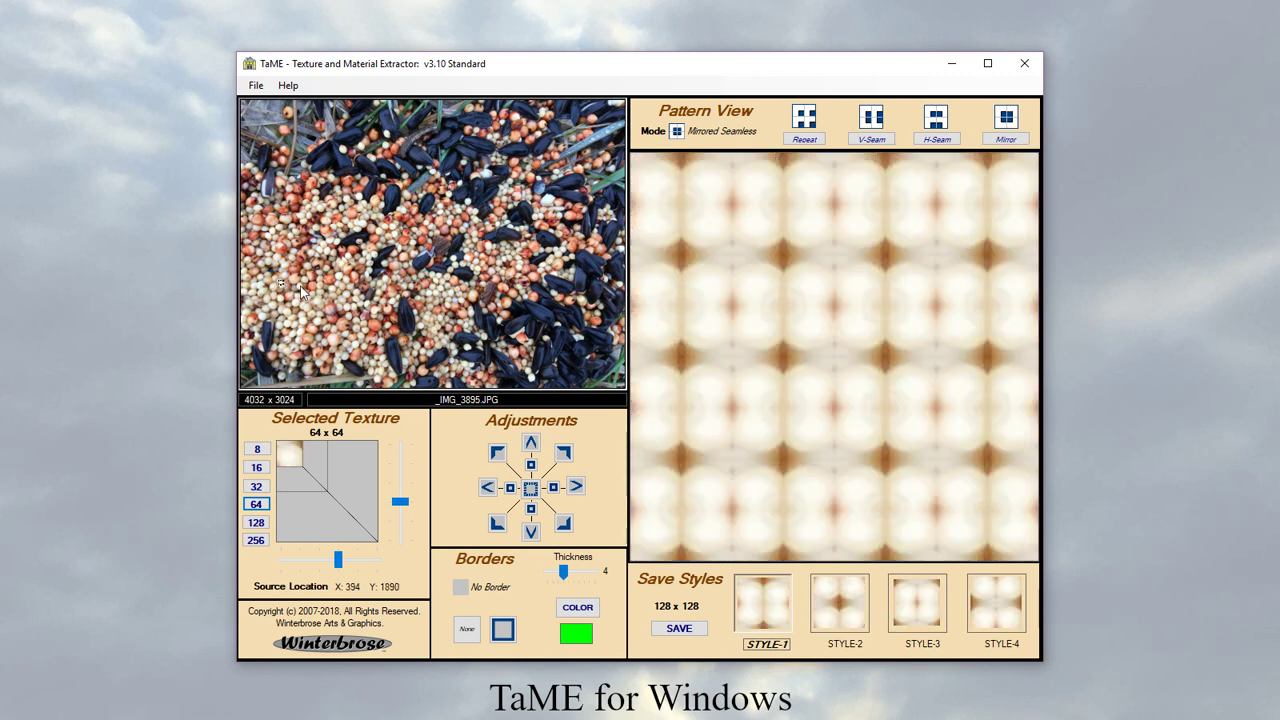
left_click(465, 300)
left_click(549, 305)
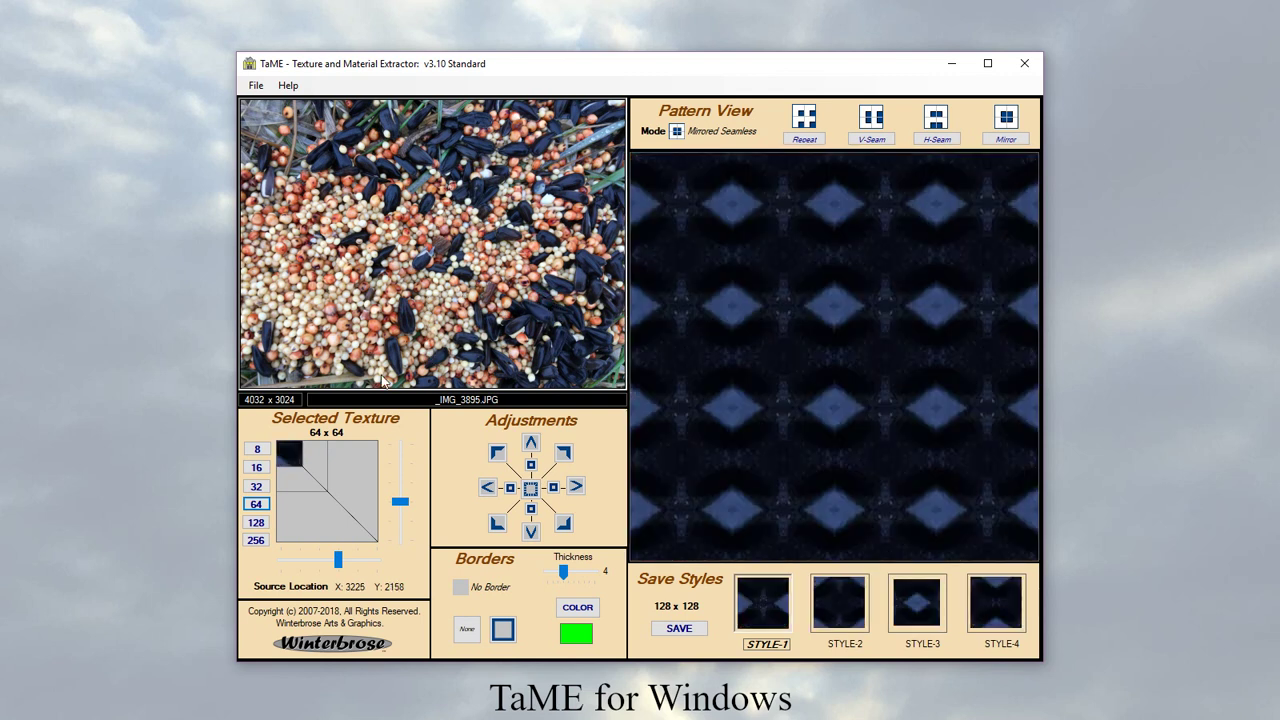
left_click(350, 378)
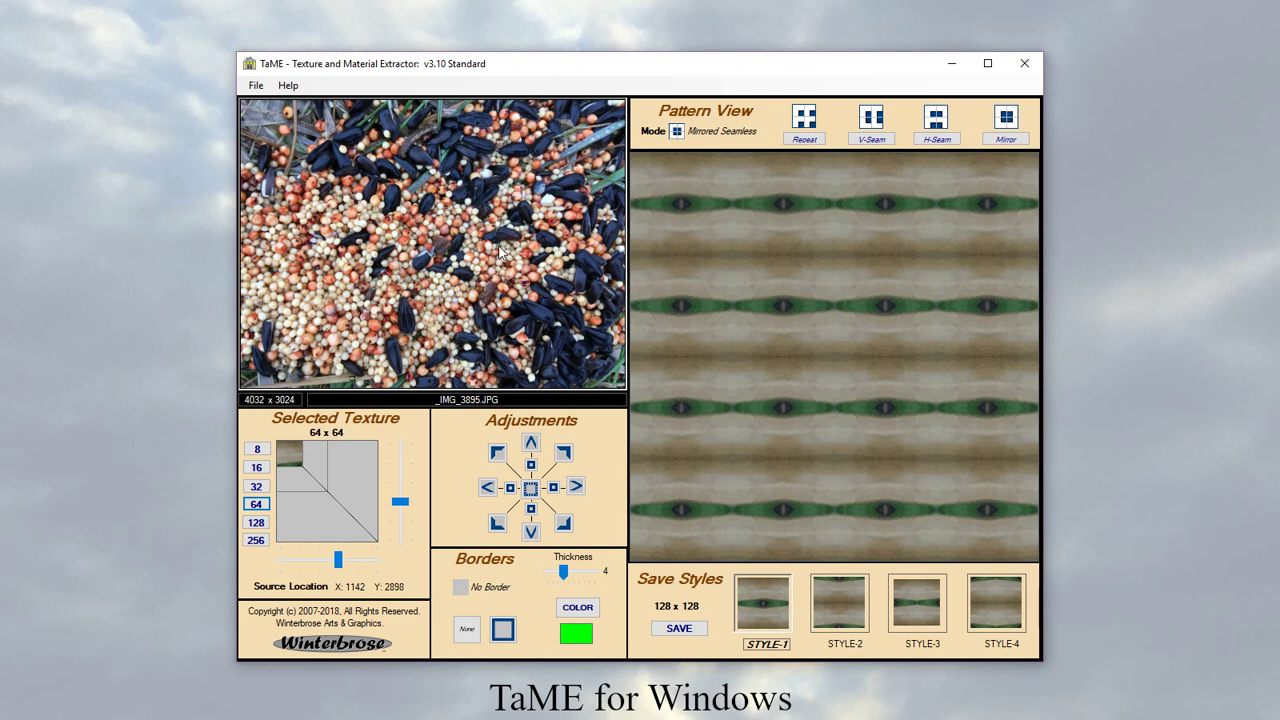
Step: Enlarge the texture to 128 x 128 and sample dark seeds, the blue grass blade, and the orange seeds at X 2864, Y 260
left_click(258, 521)
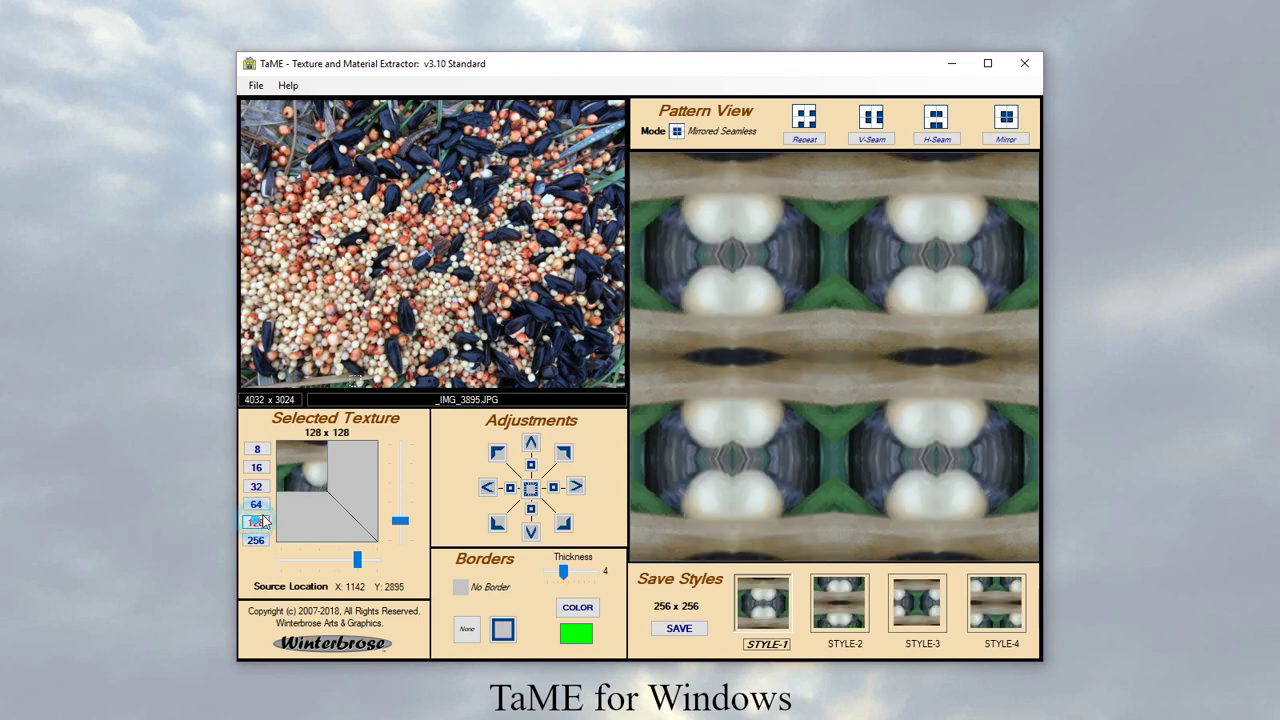
left_click(566, 262)
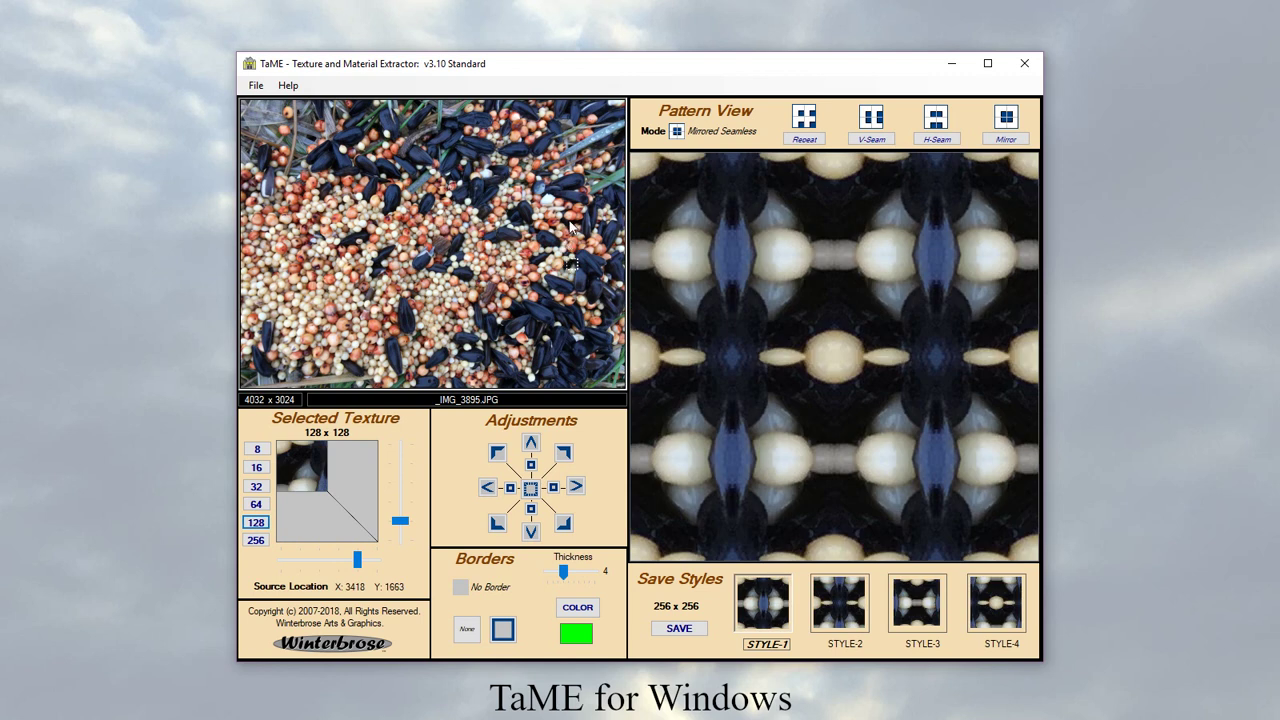
left_click(563, 145)
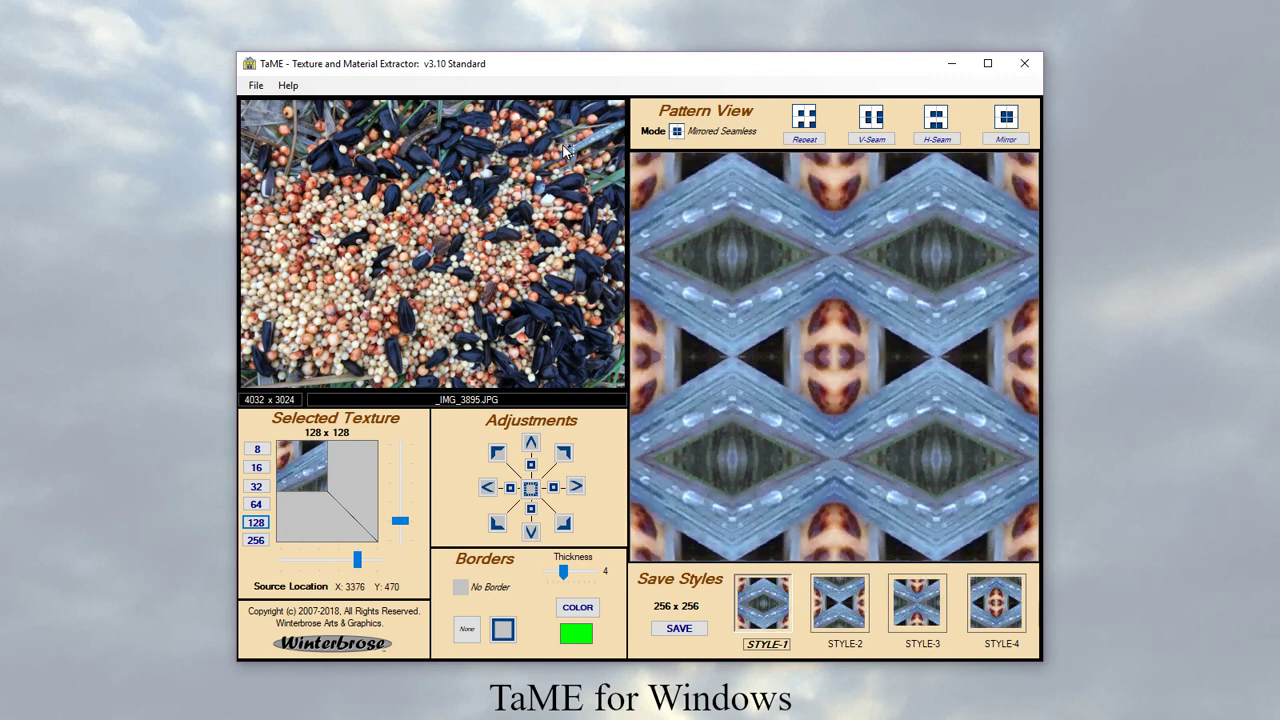
left_click(514, 125)
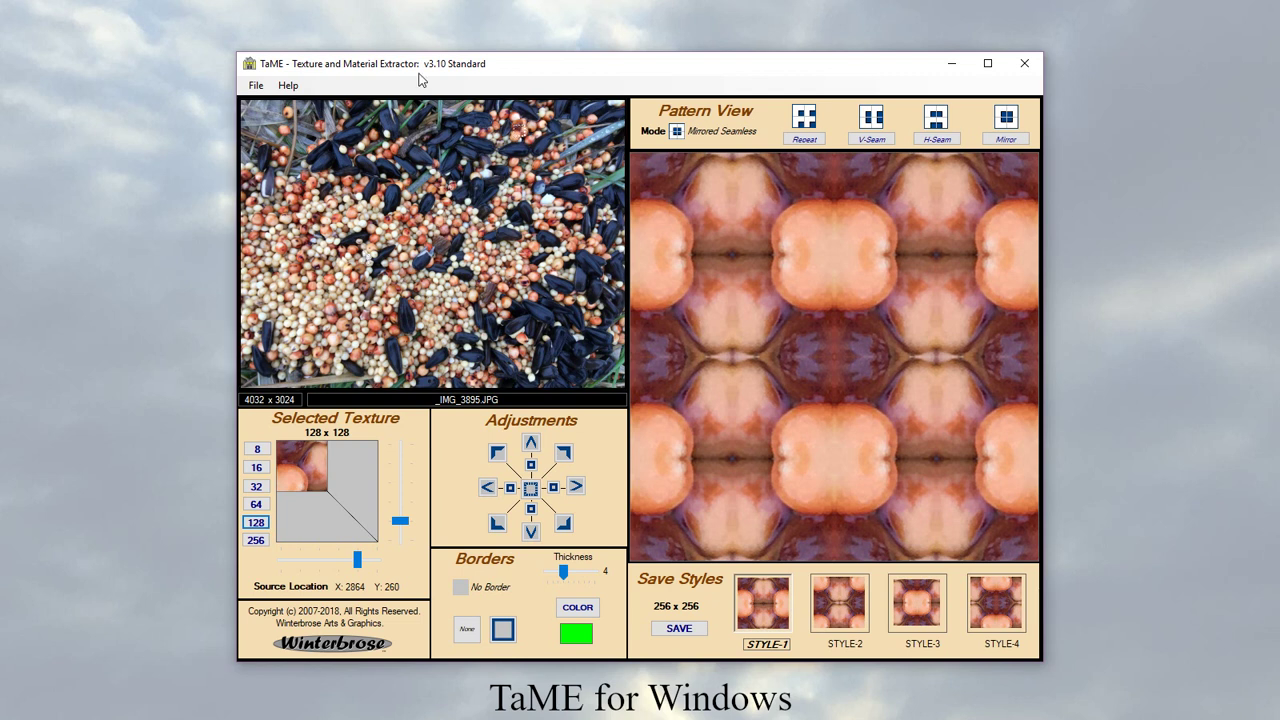
Step: Open the image 2_Upper_Right_SourceImage.JPG from the IMAGERY folder
left_click(255, 85)
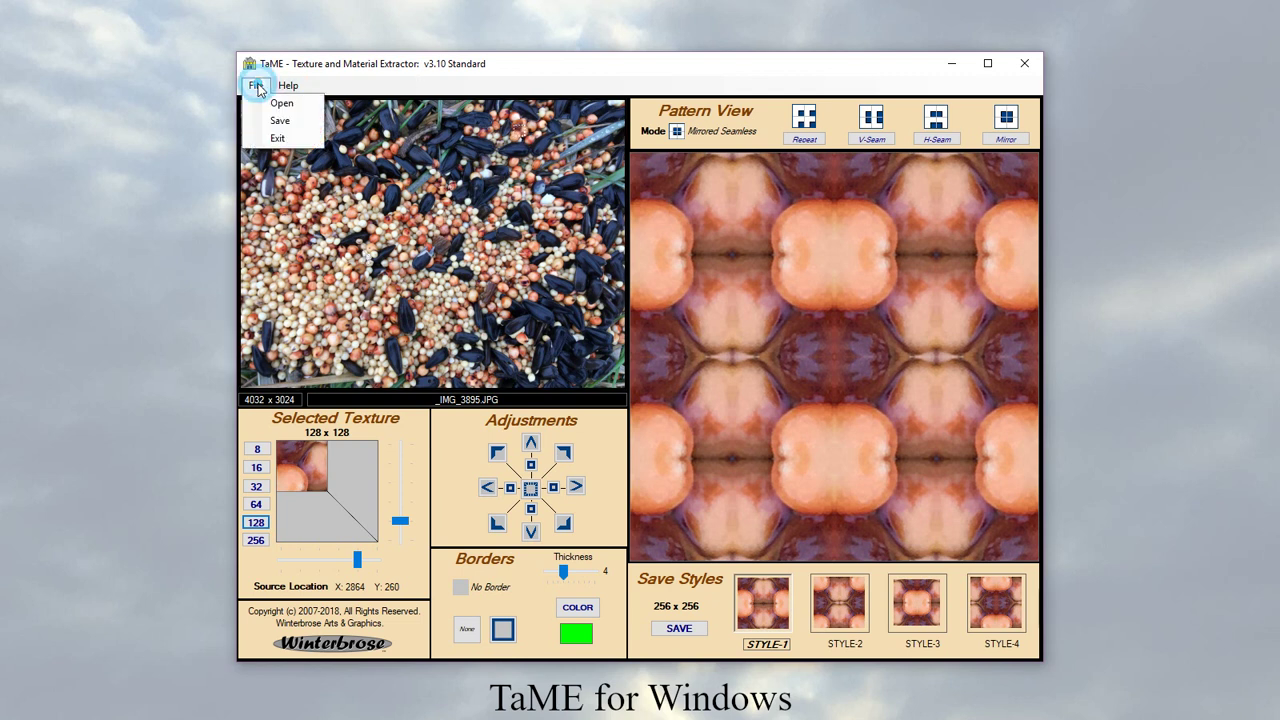
left_click(268, 103)
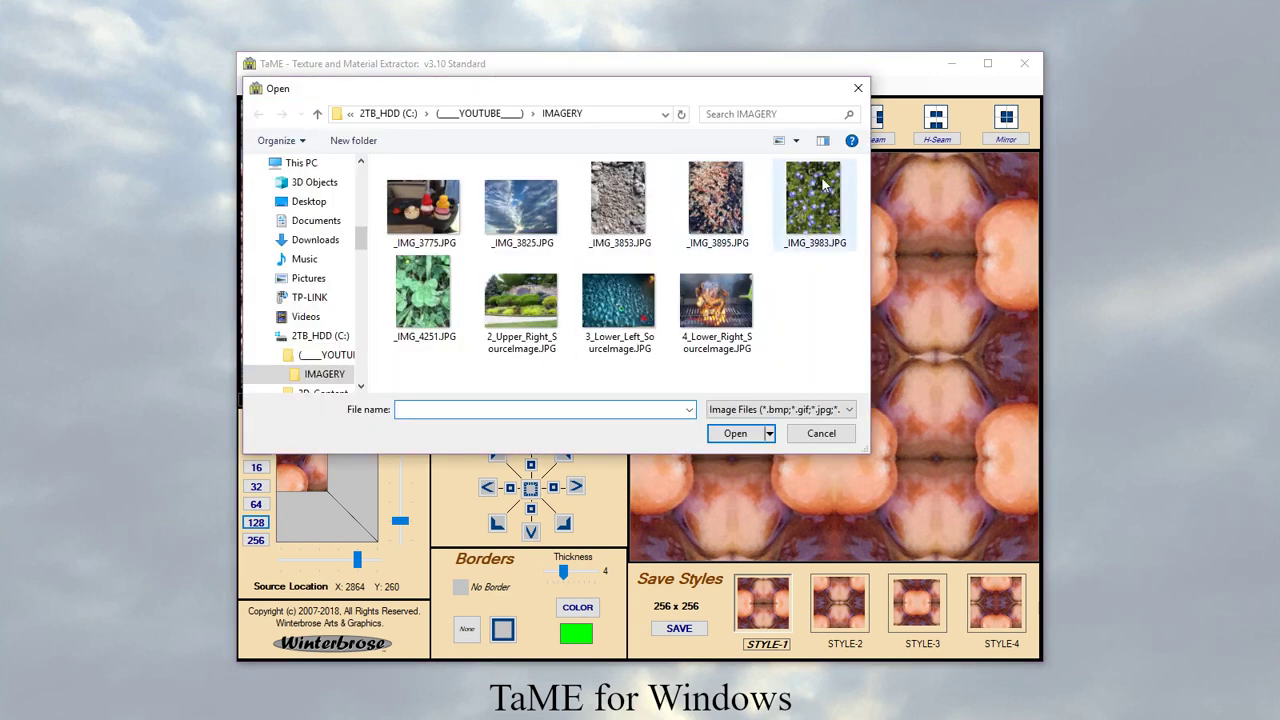
left_click(520, 308)
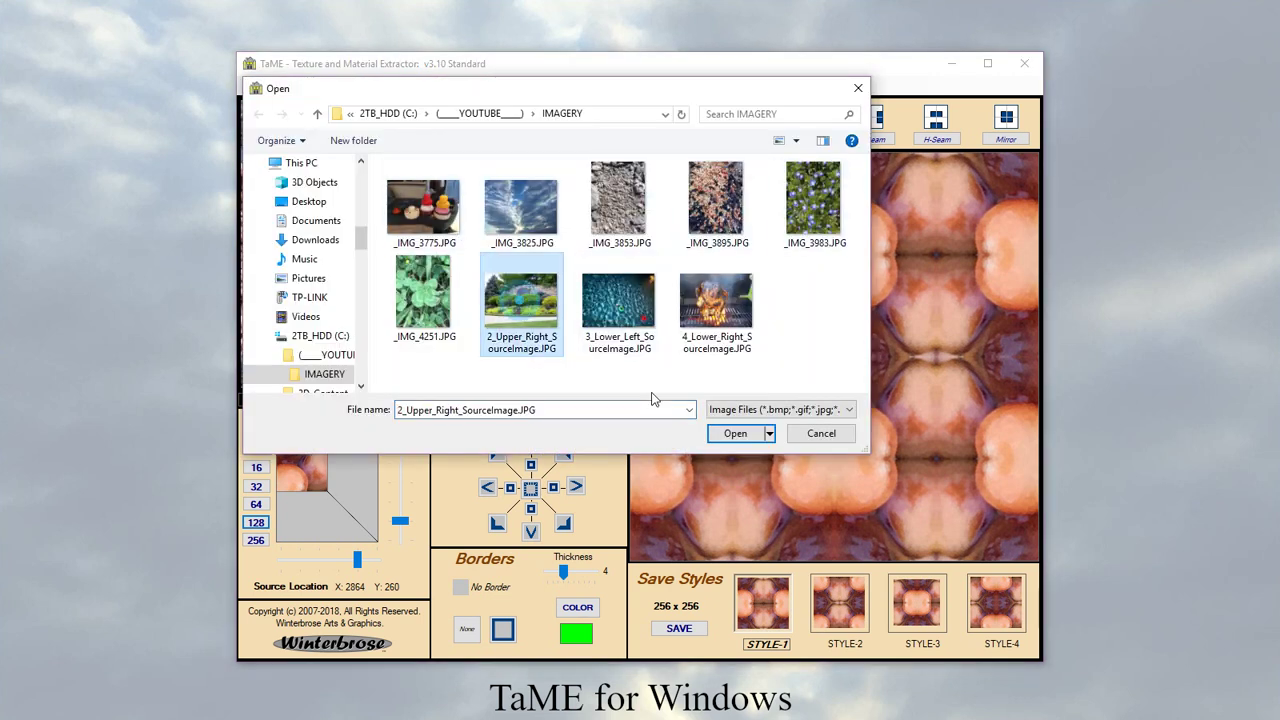
left_click(735, 433)
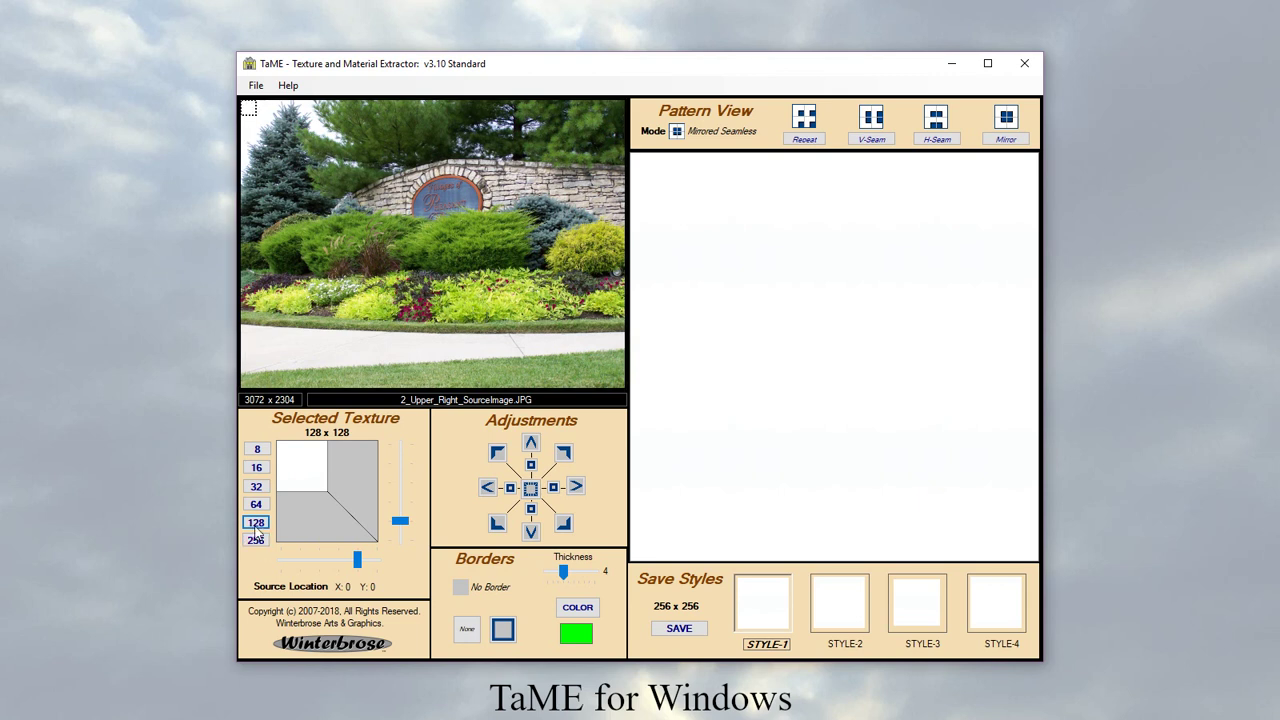
Step: Sample the magenta flowers at X 1401, Y 1632 and preview the vertical, horizontal and mirrored seamless patterns, ending with the repeated texture
left_click(418, 311)
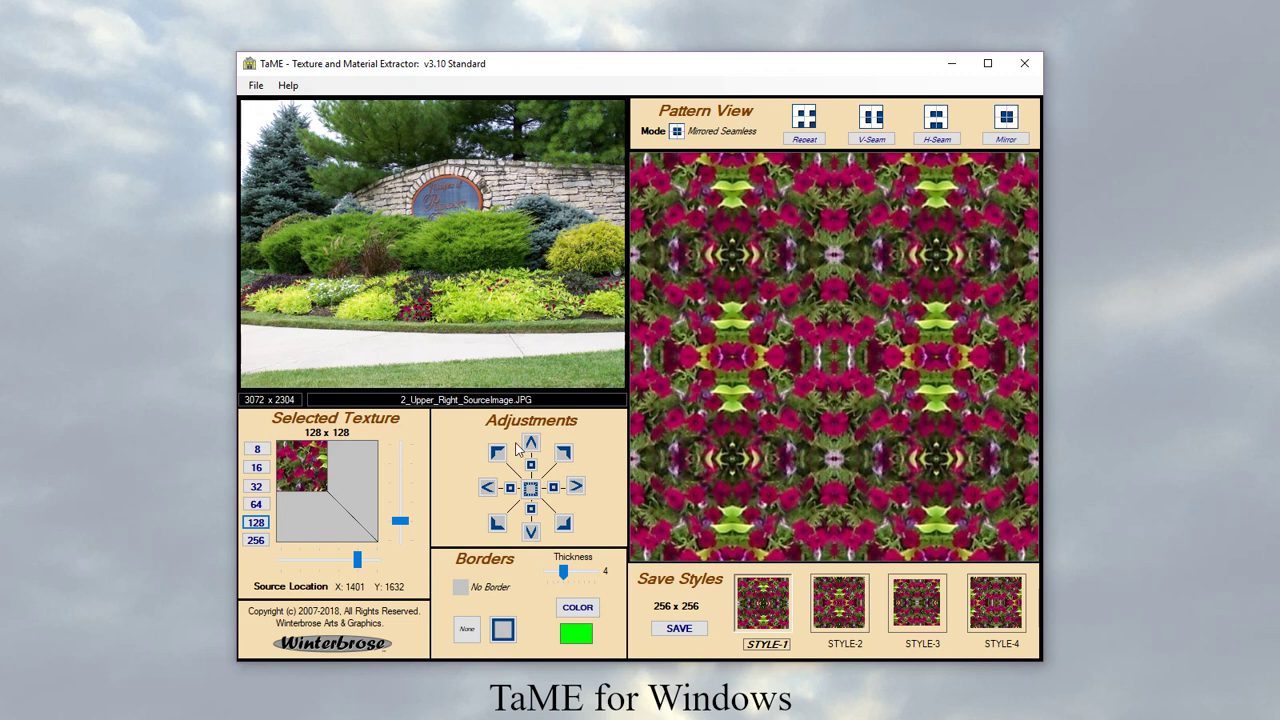
left_click(873, 120)
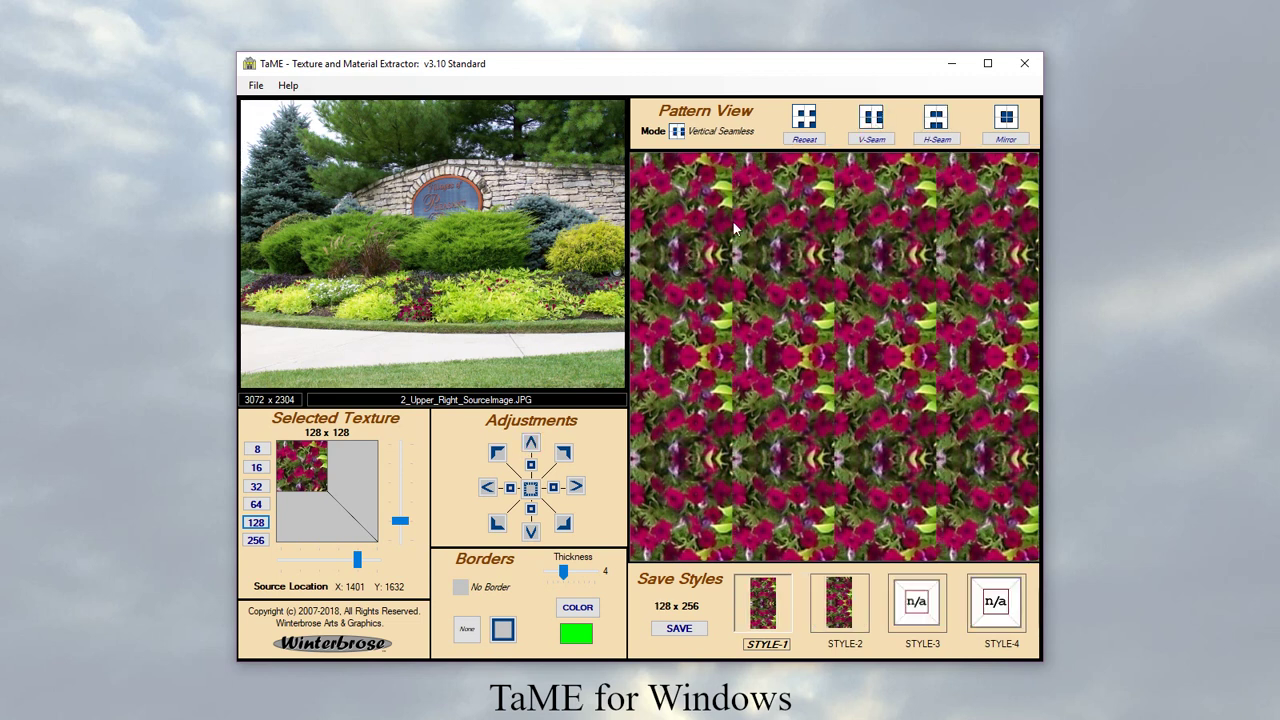
left_click(932, 119)
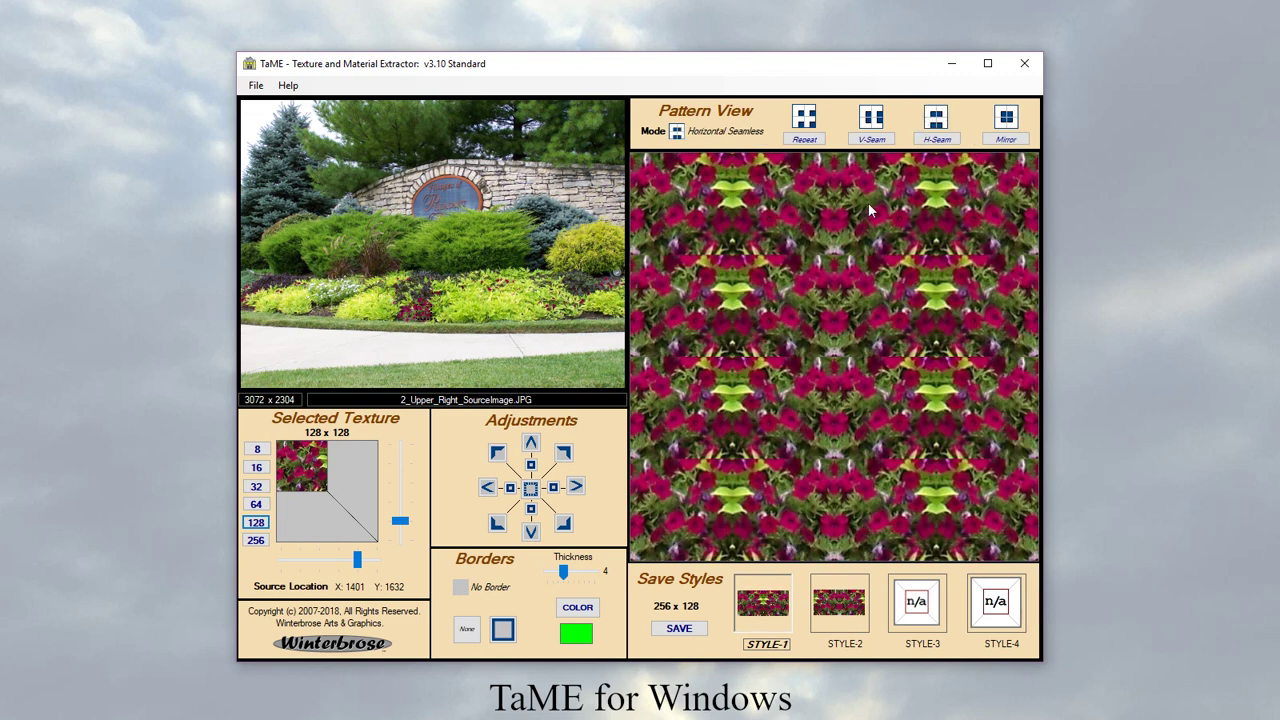
left_click(1005, 118)
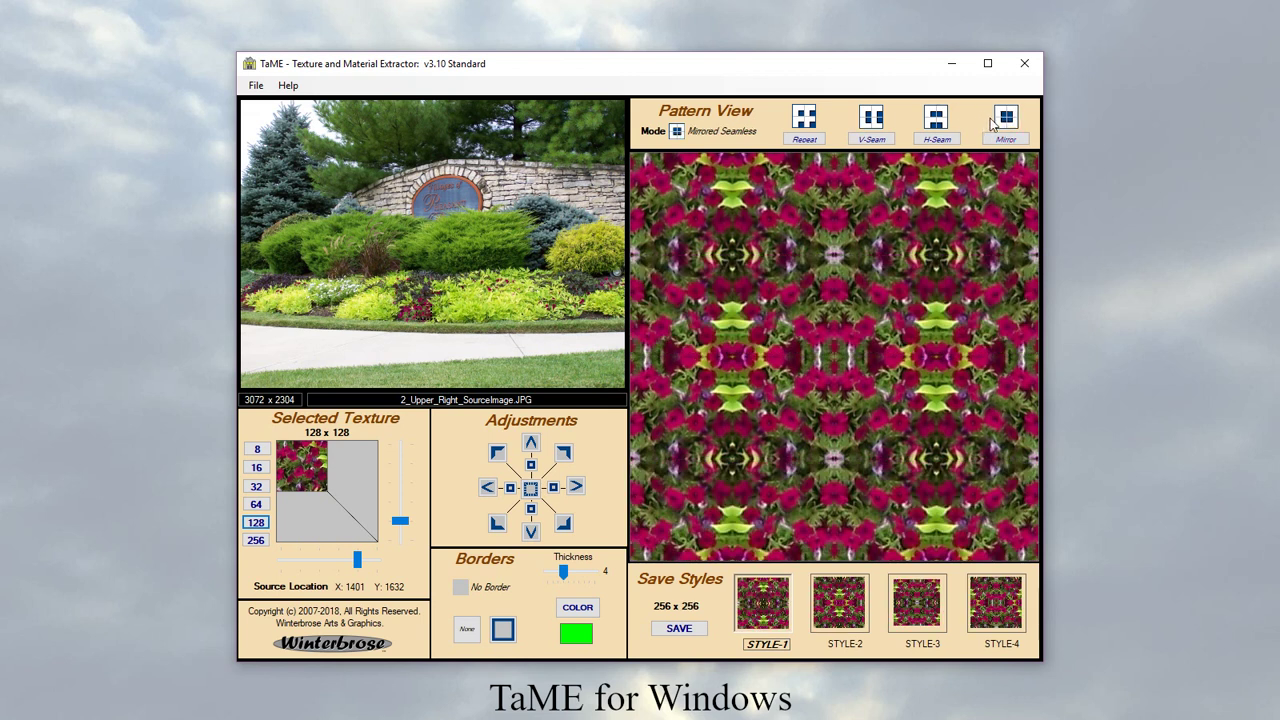
left_click(804, 117)
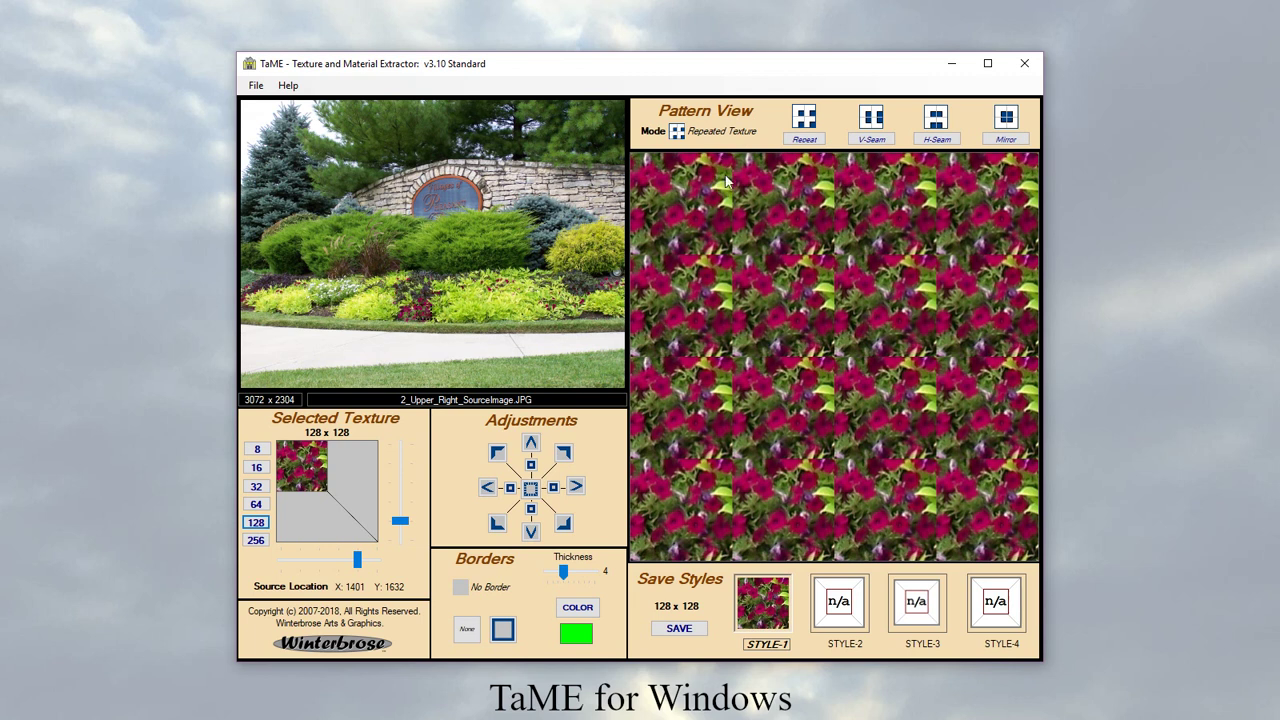
Step: Sample the blue-green shrub at X 2406, Y 985, switch to Mirrored Seamless mode, and sample the ground light, ending at X 2912, Y 1376
left_click(541, 222)
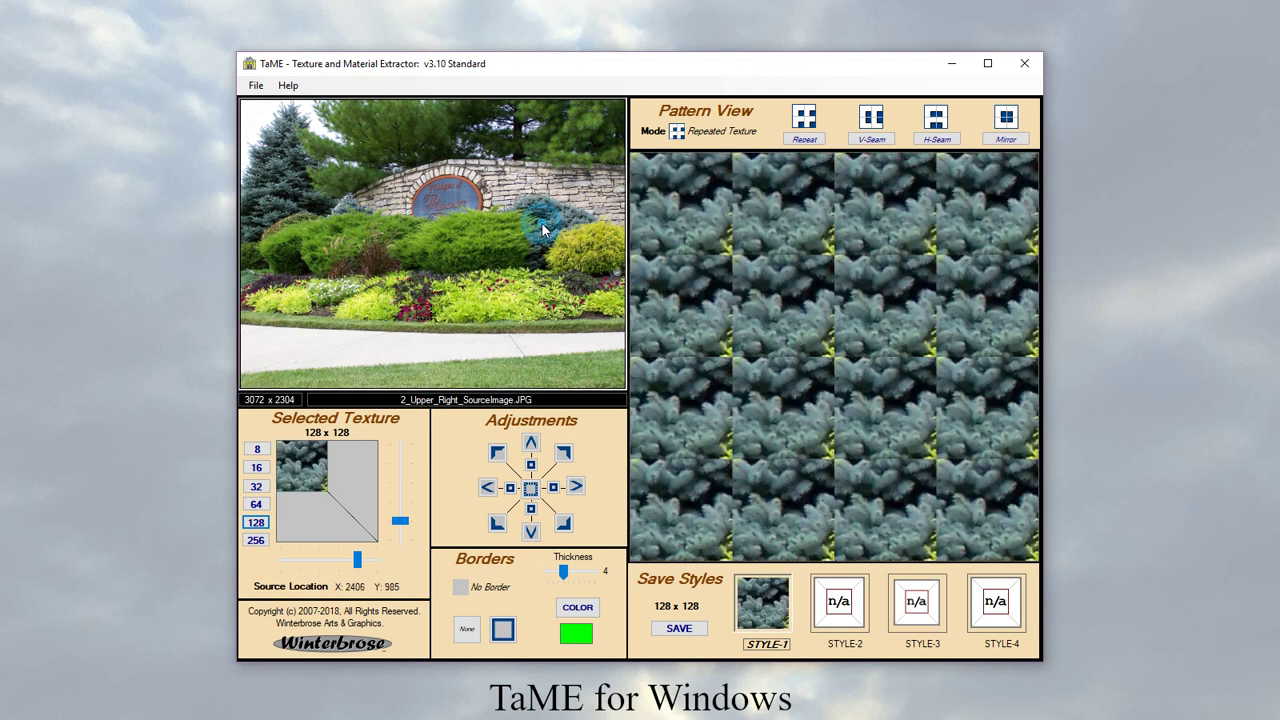
left_click(1007, 118)
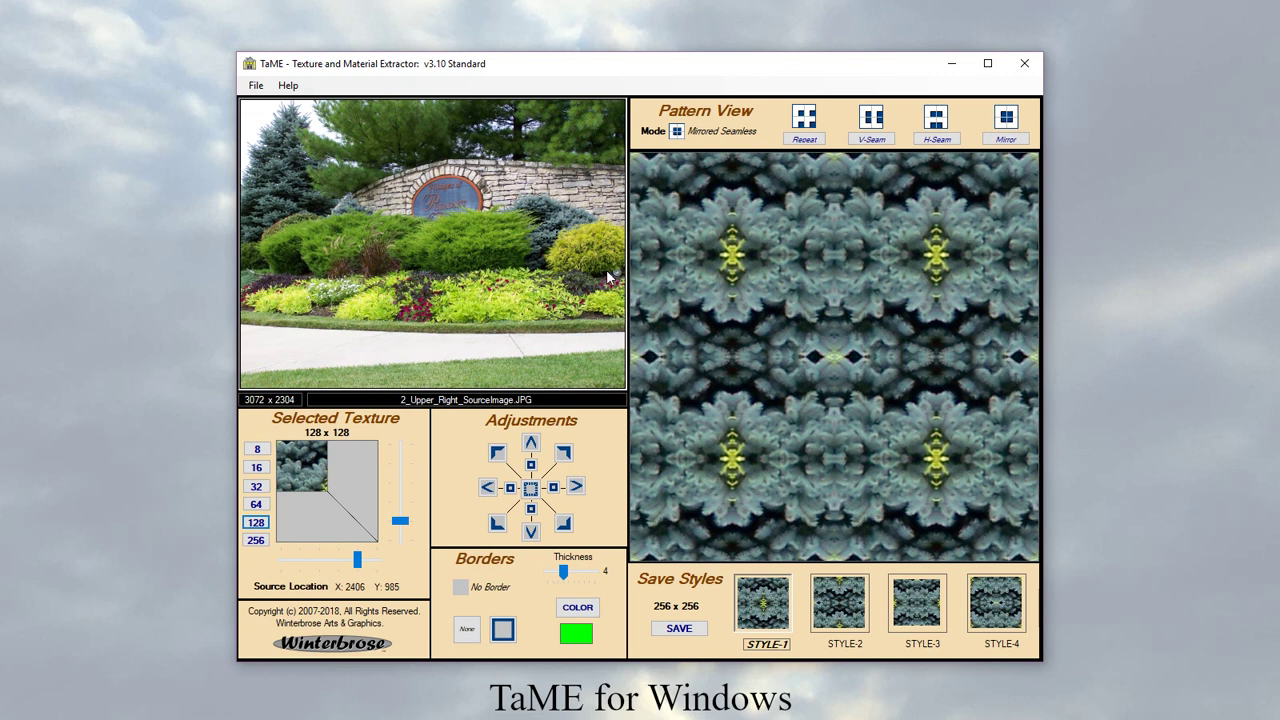
left_click(608, 272)
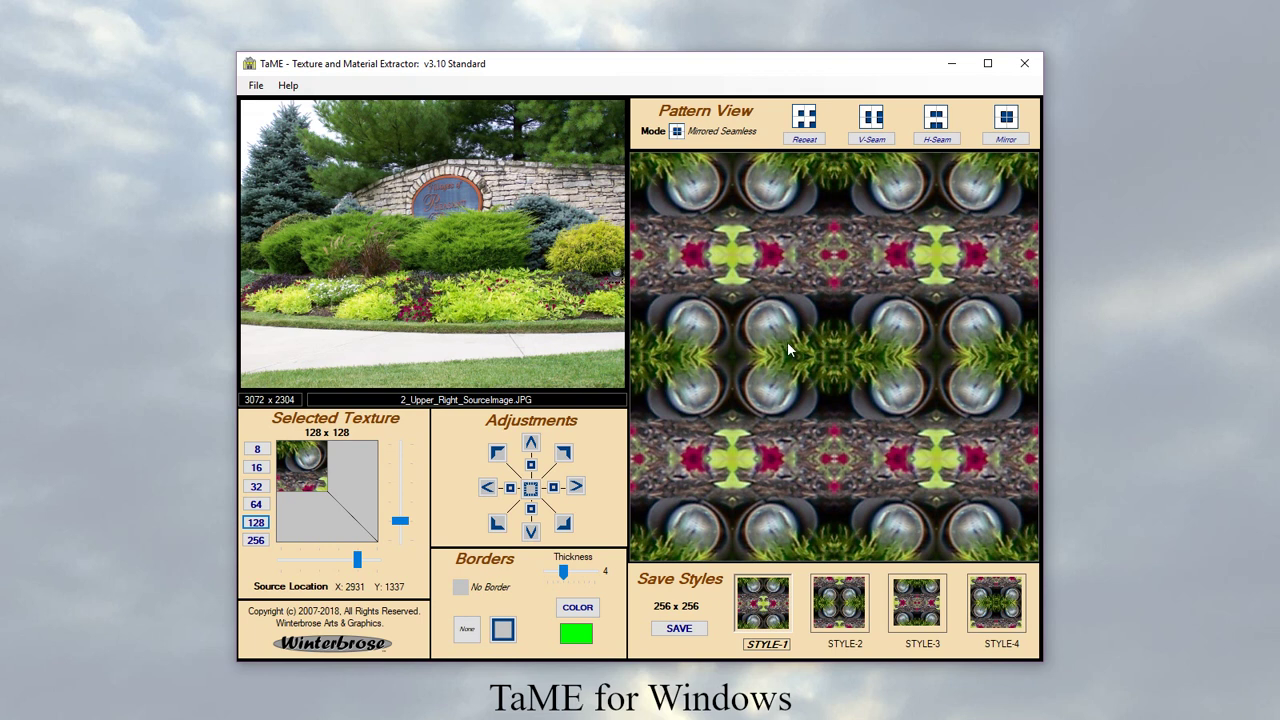
left_click(606, 274)
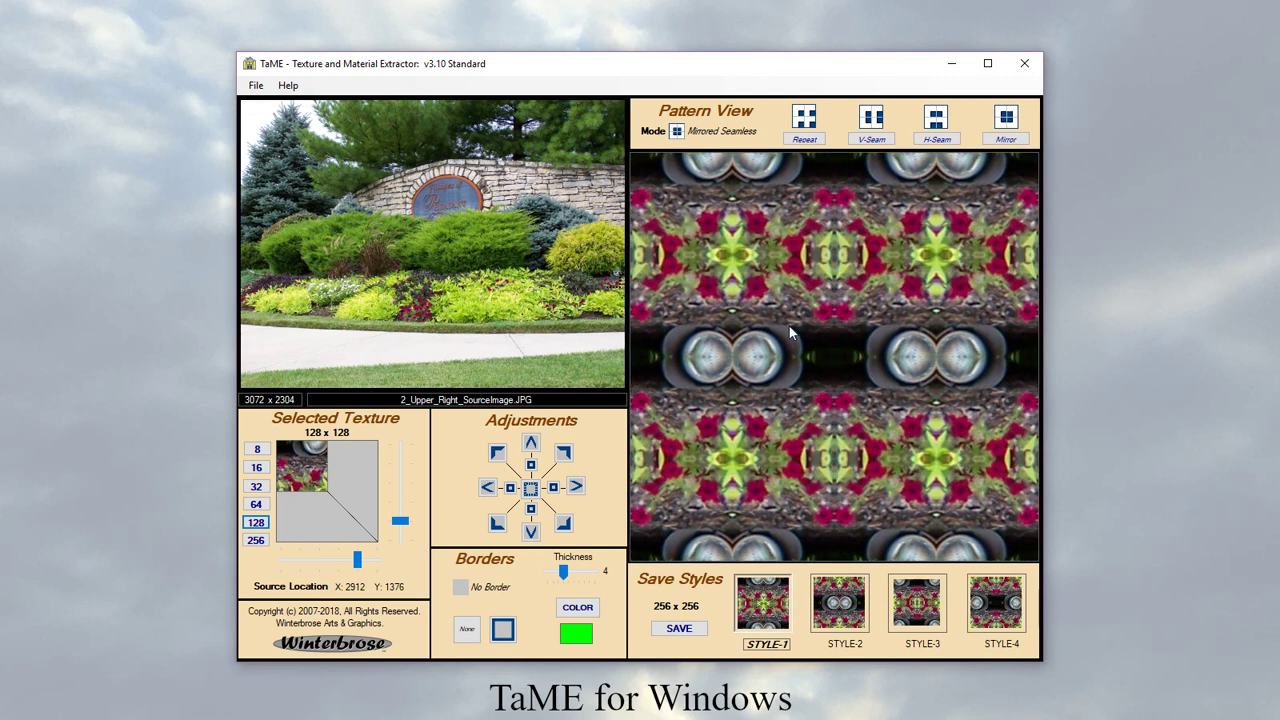
Step: Sample the white flowers and the lime foliage at X 1030, Y 1452, and reduce the texture size to 64 x 64, then 32 x 32
left_click(328, 290)
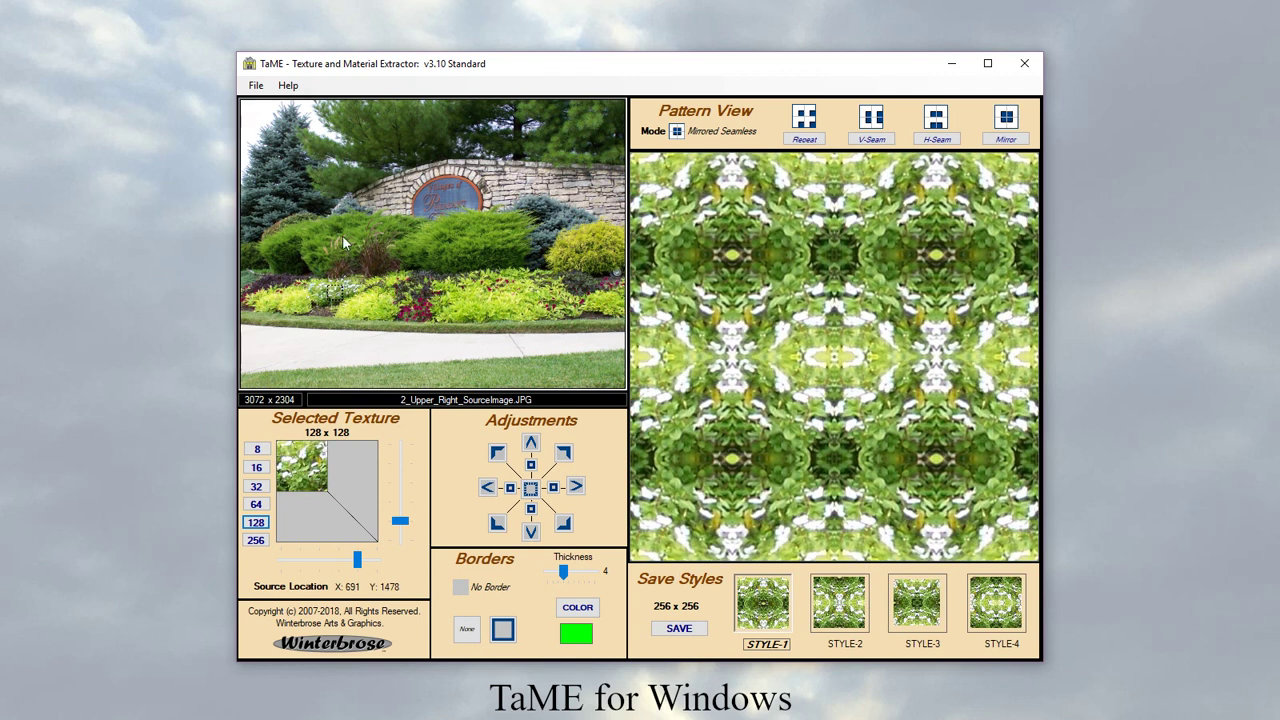
left_click(370, 284)
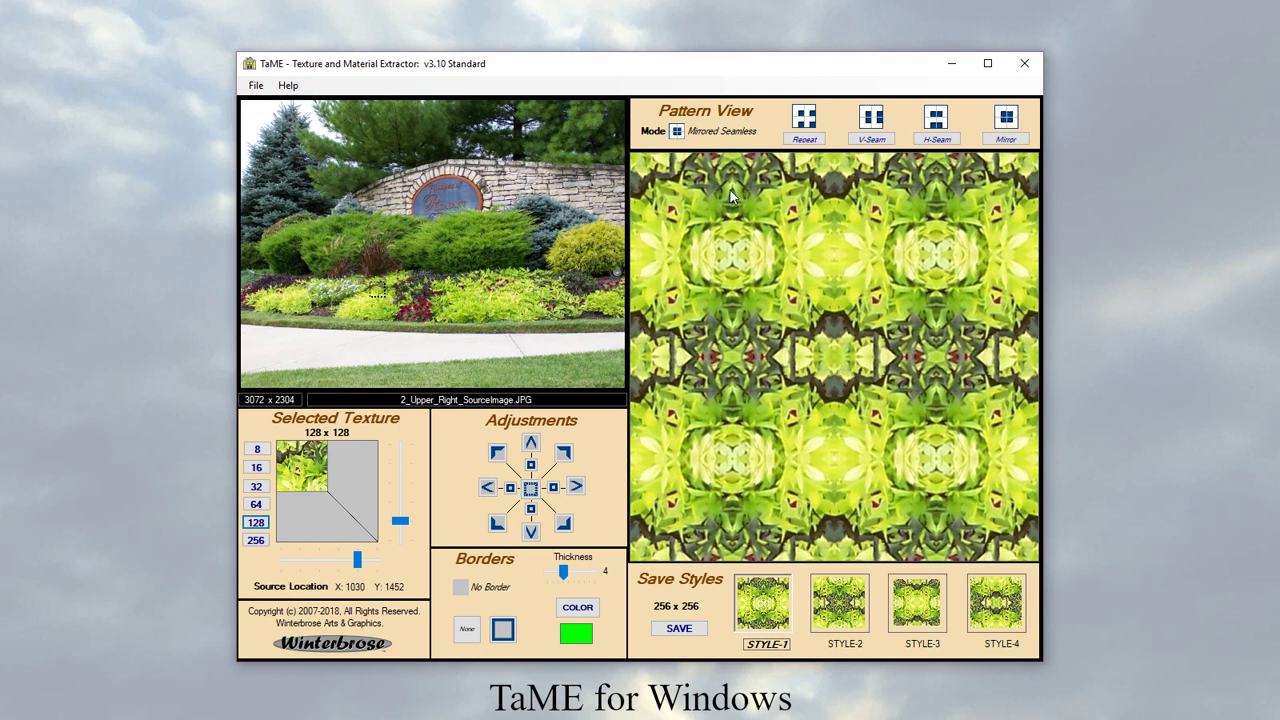
left_click(256, 504)
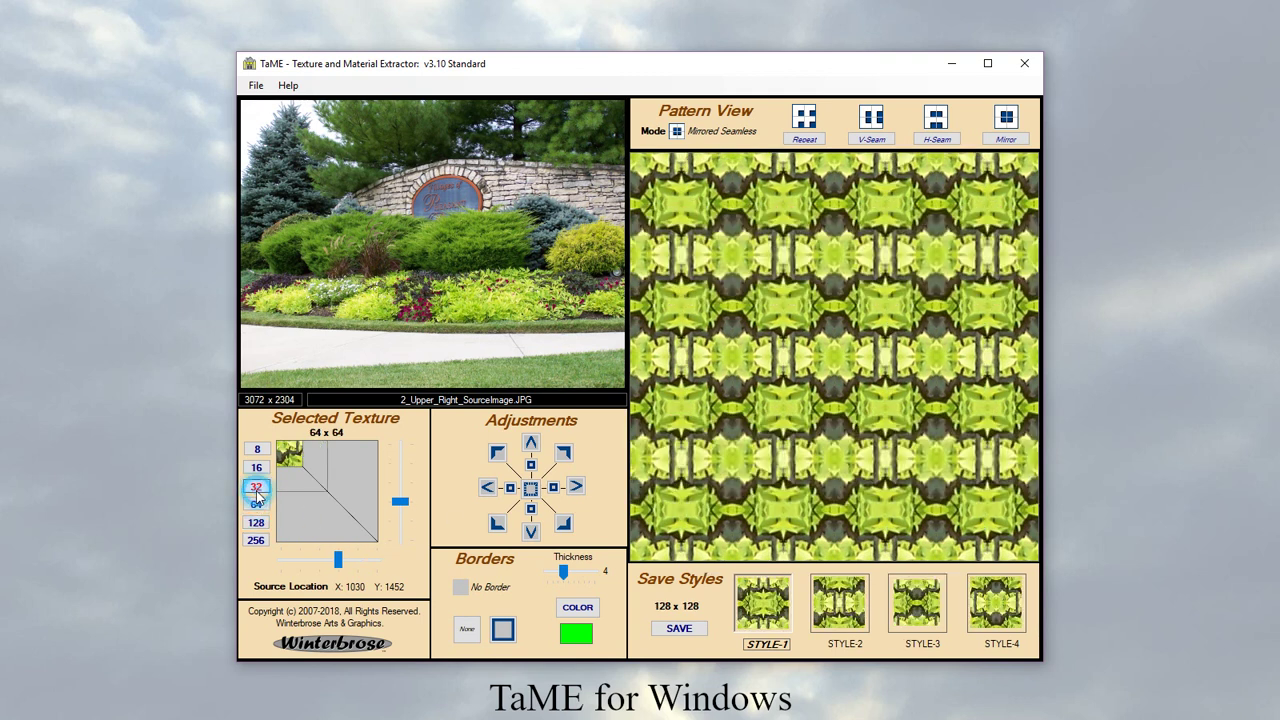
left_click(257, 485)
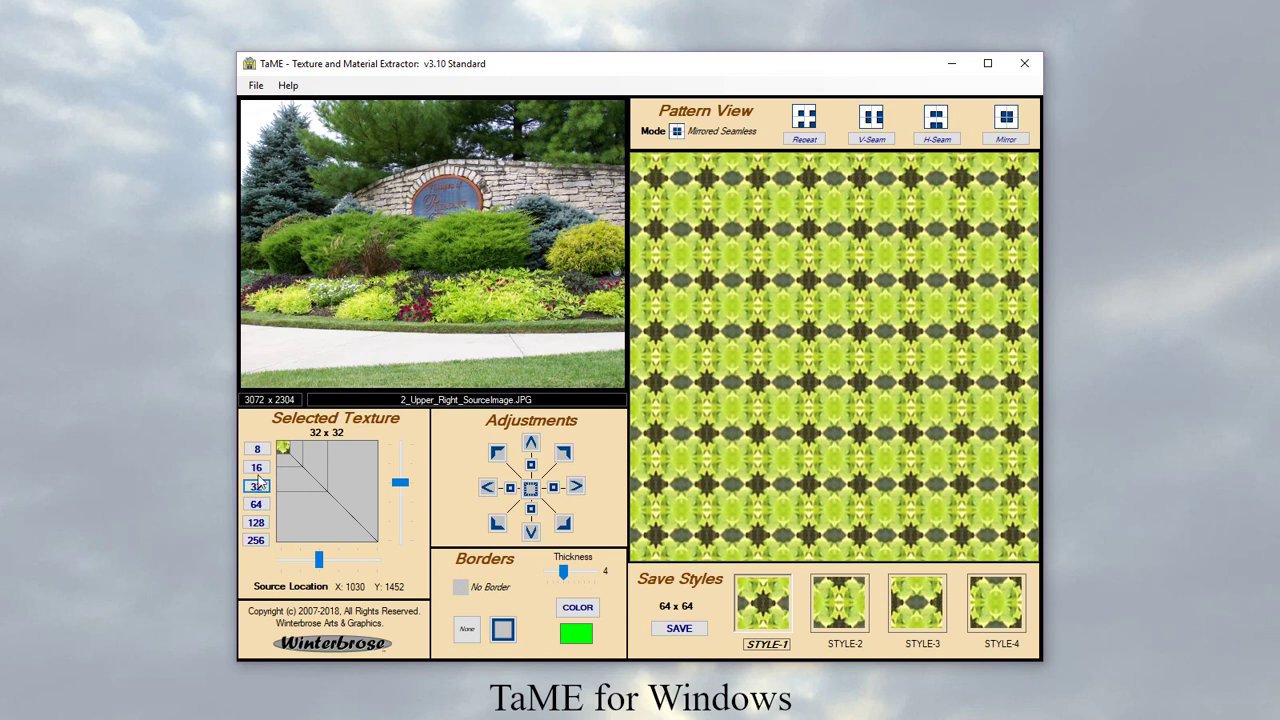
Step: Enlarge the texture to 256 x 256 and sample the green bush, ending at X 518, Y 921
left_click(259, 540)
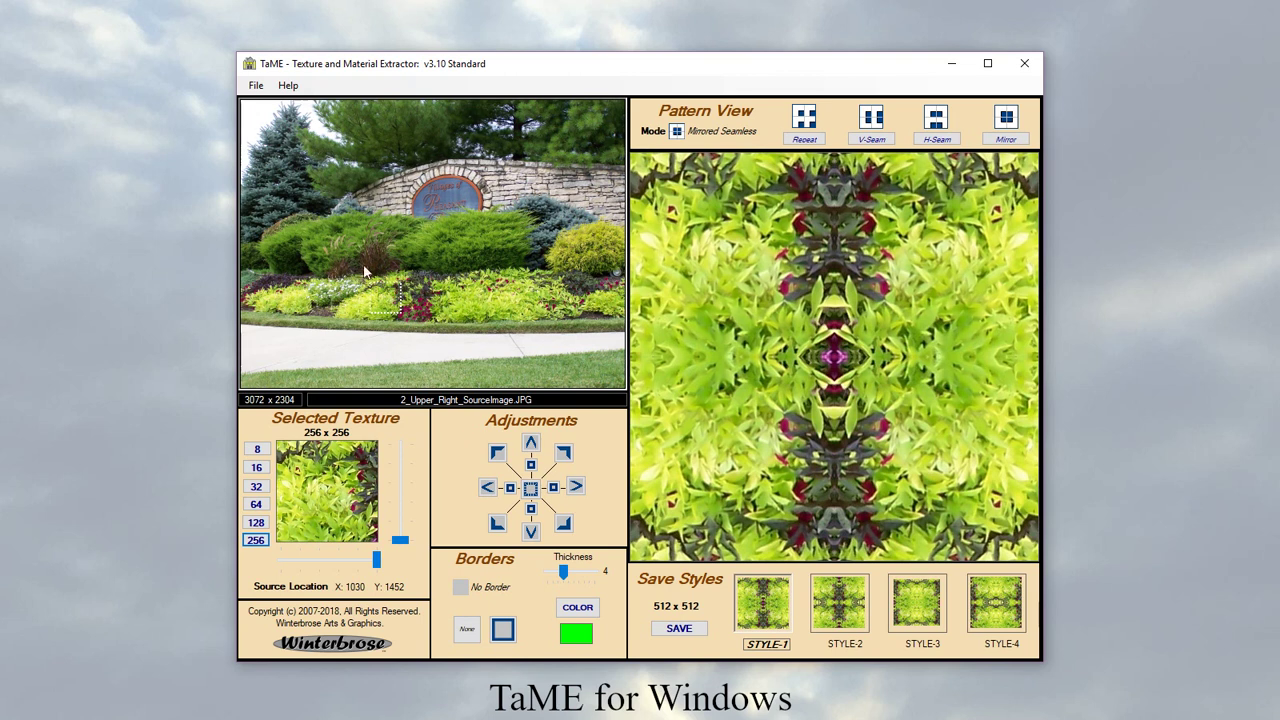
left_click(331, 237)
left_click(306, 216)
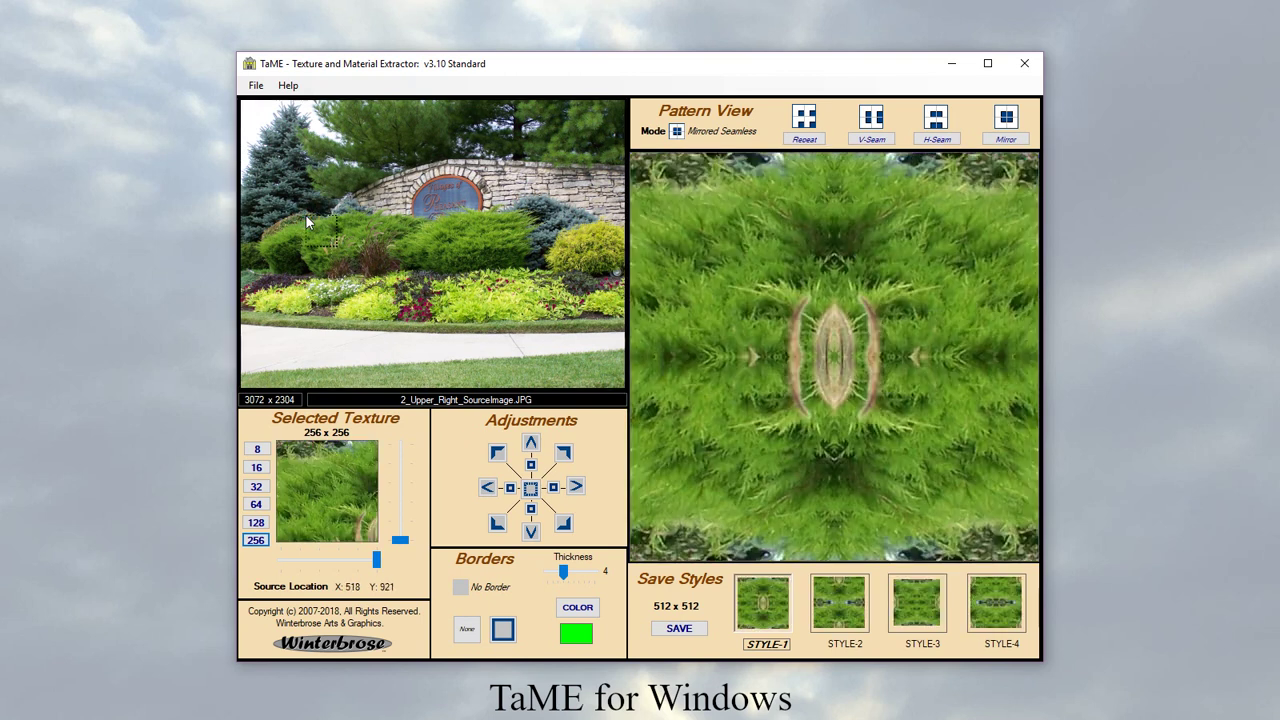